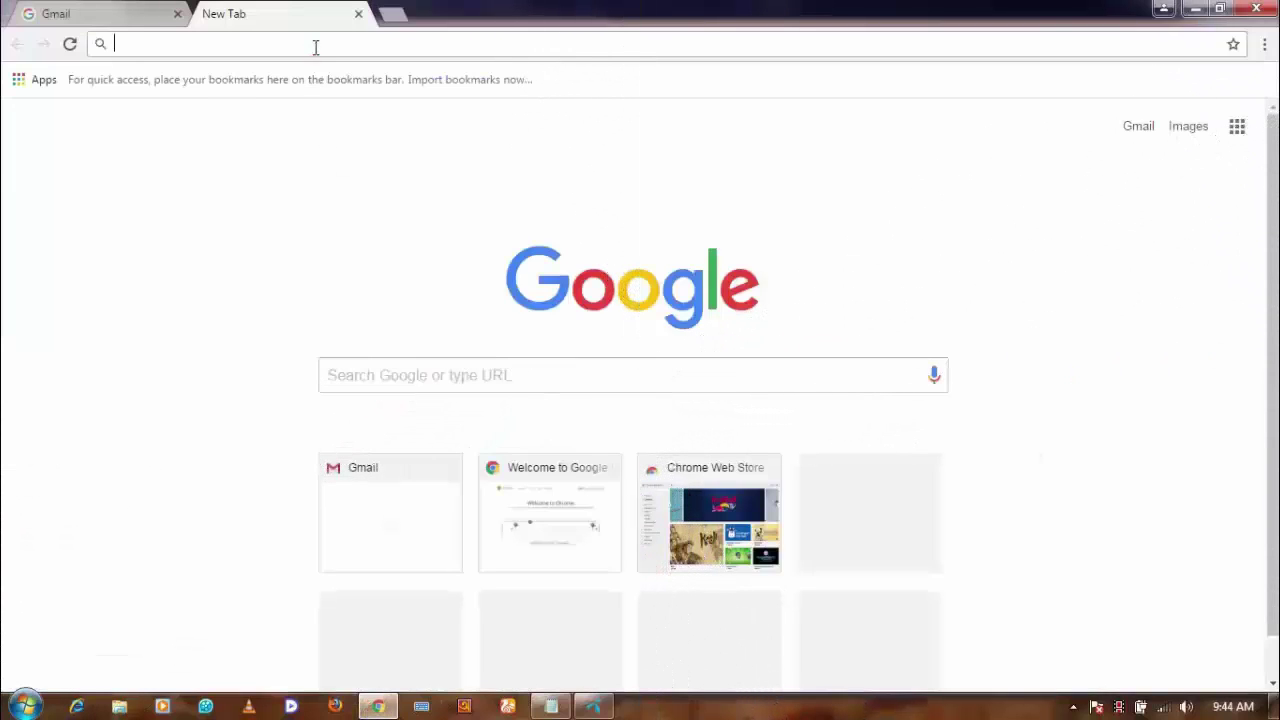
Go to youtube.com and sign in with the account password.
type("youtube.com")
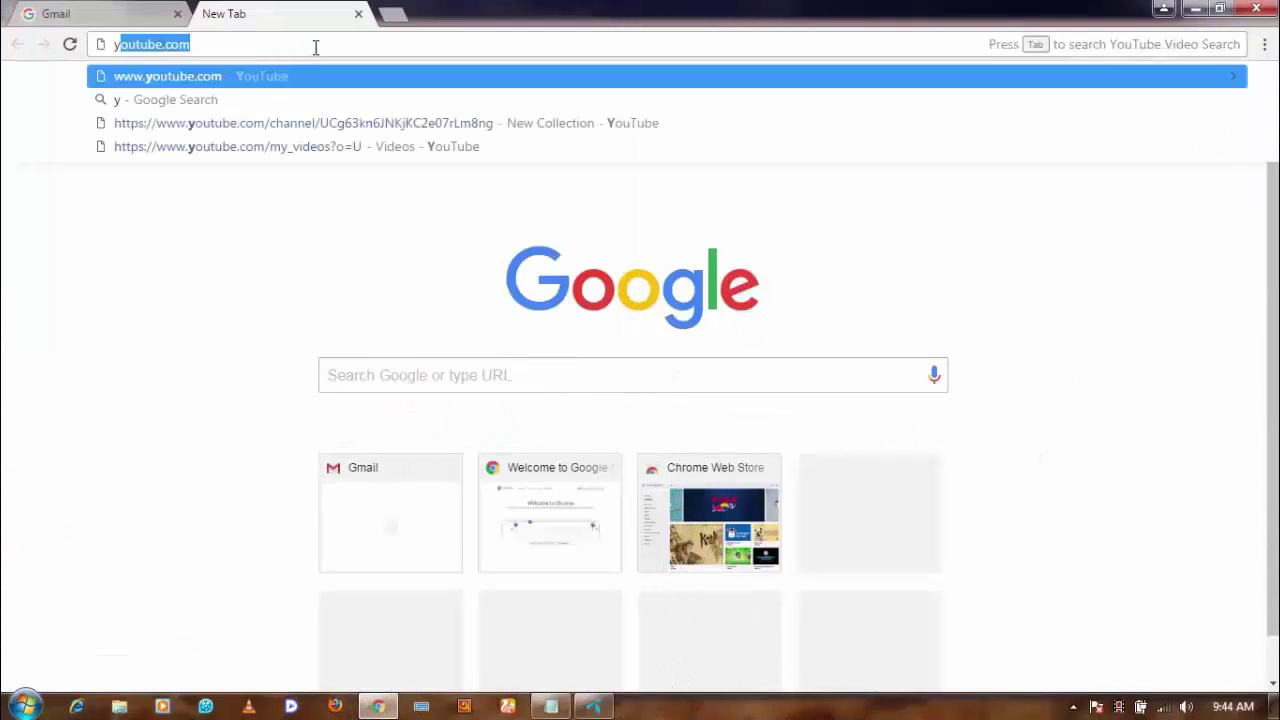
key("Return")
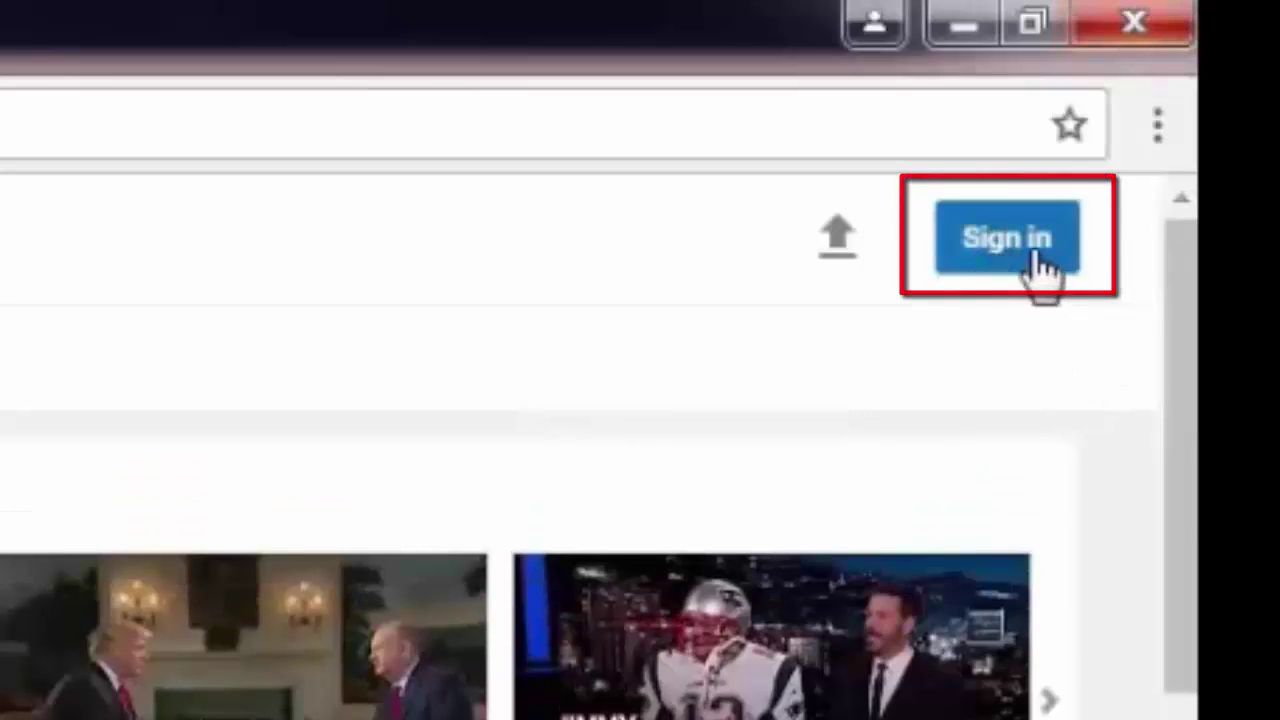
left_click(1010, 240)
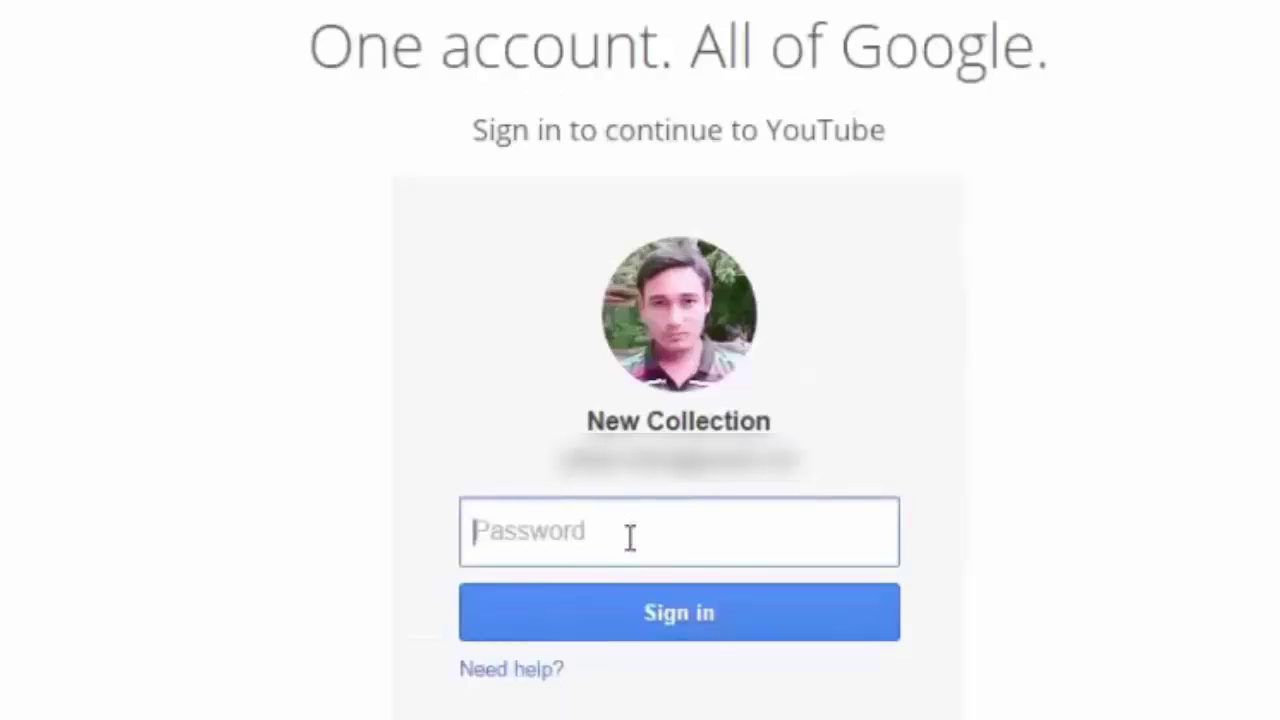
type("•")
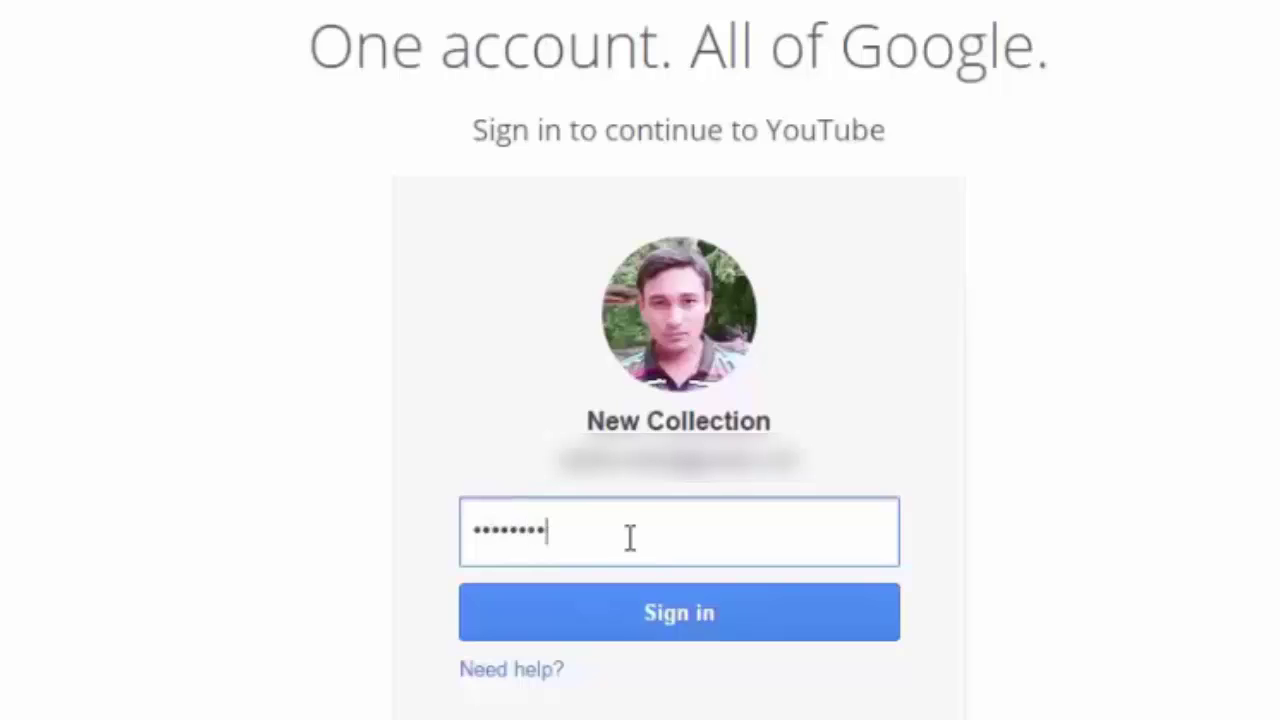
left_click(681, 614)
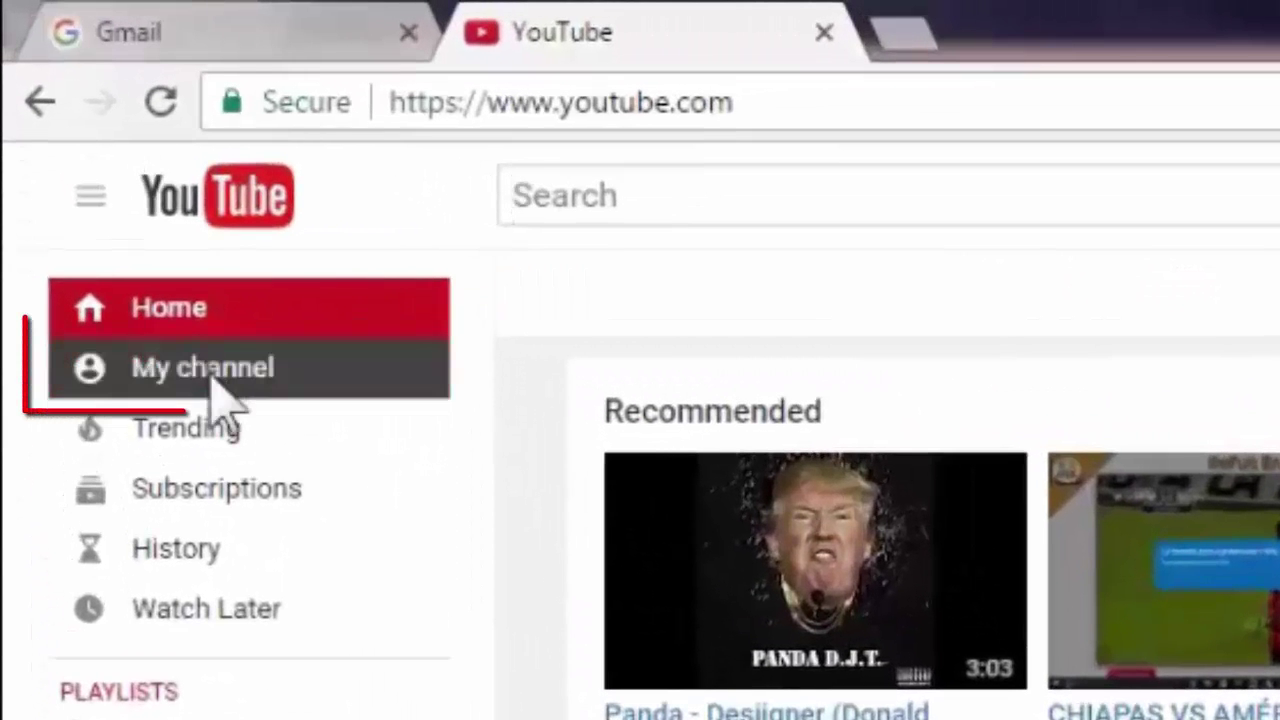
Go from My channel through Video Manager to the channel's Advanced settings under CHANNEL.
left_click(213, 385)
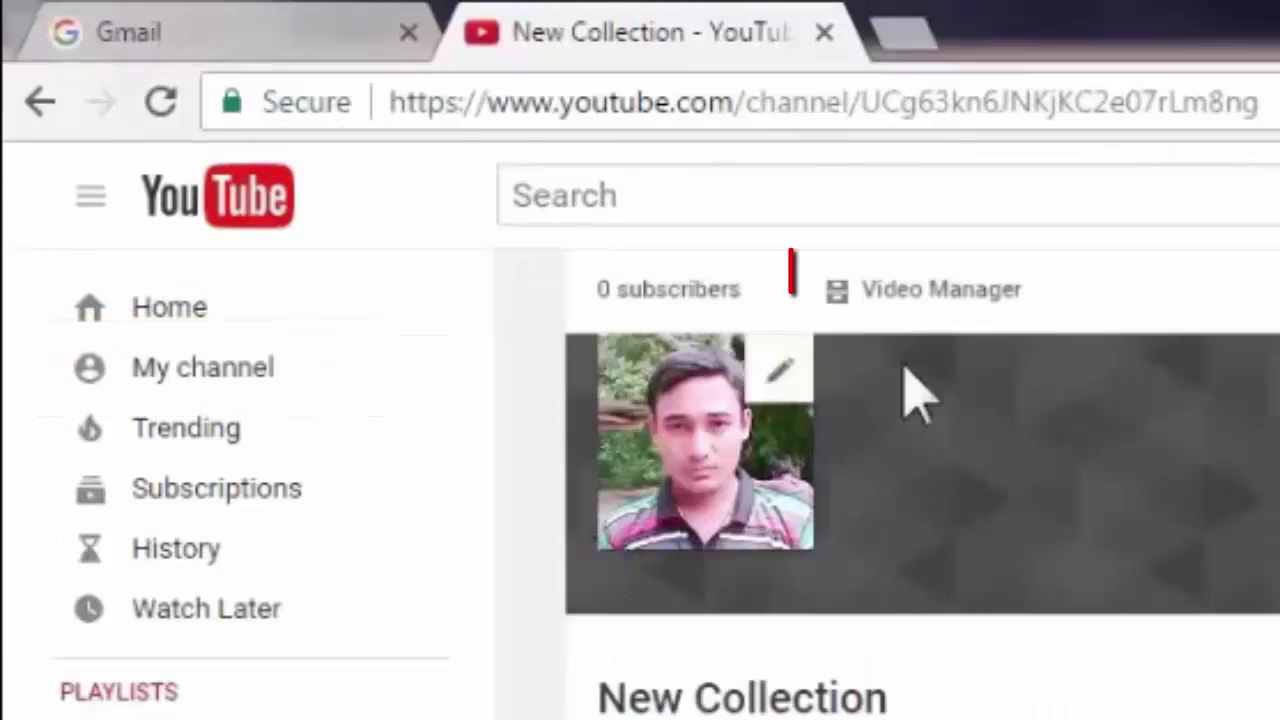
left_click(962, 302)
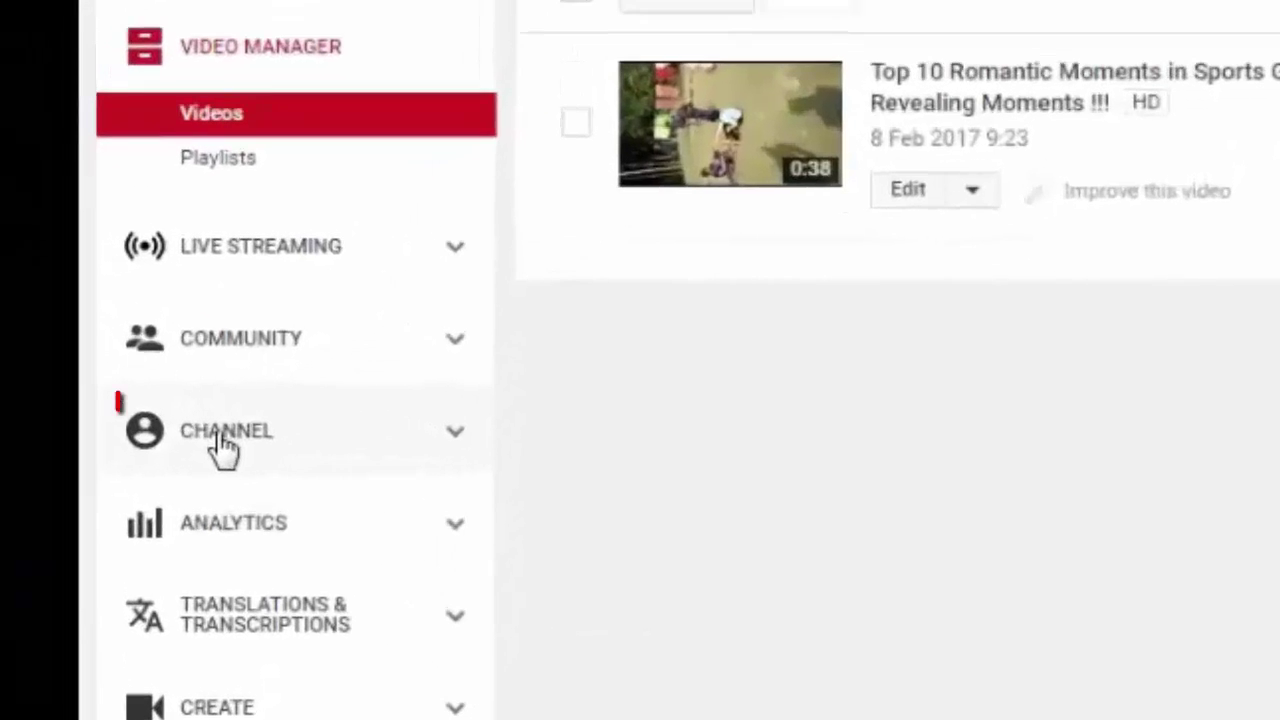
left_click(220, 444)
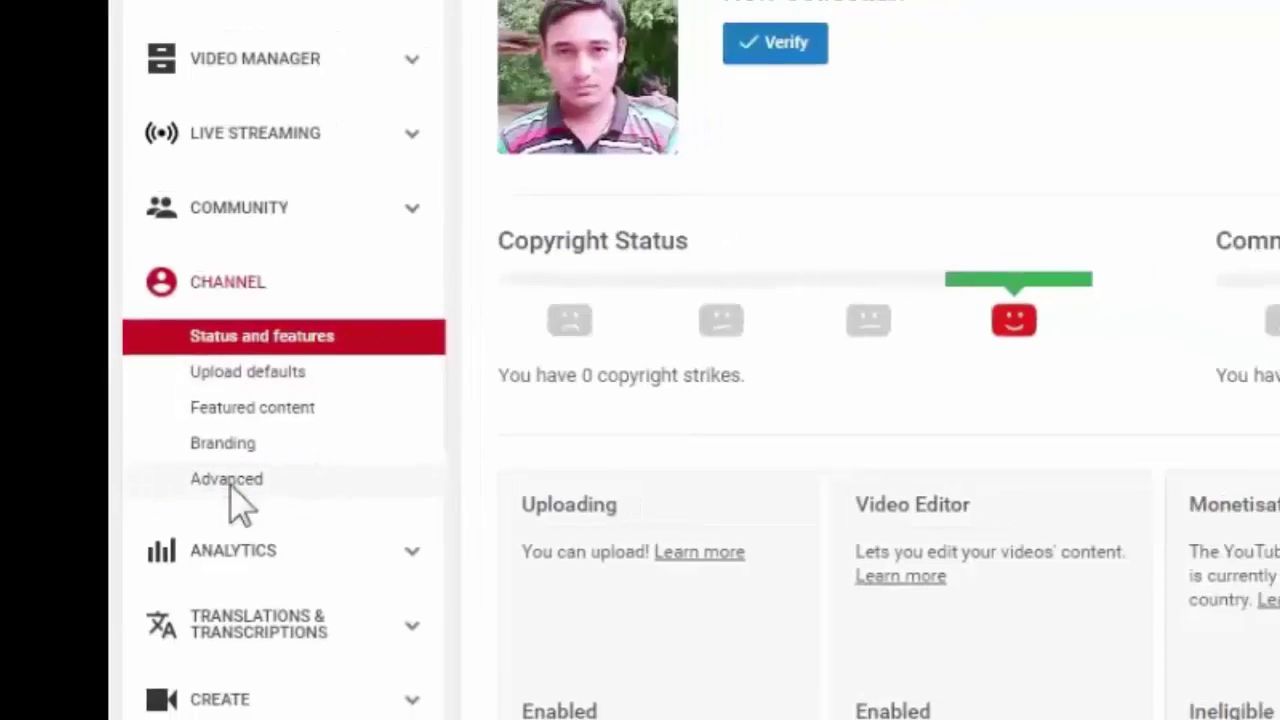
left_click(250, 482)
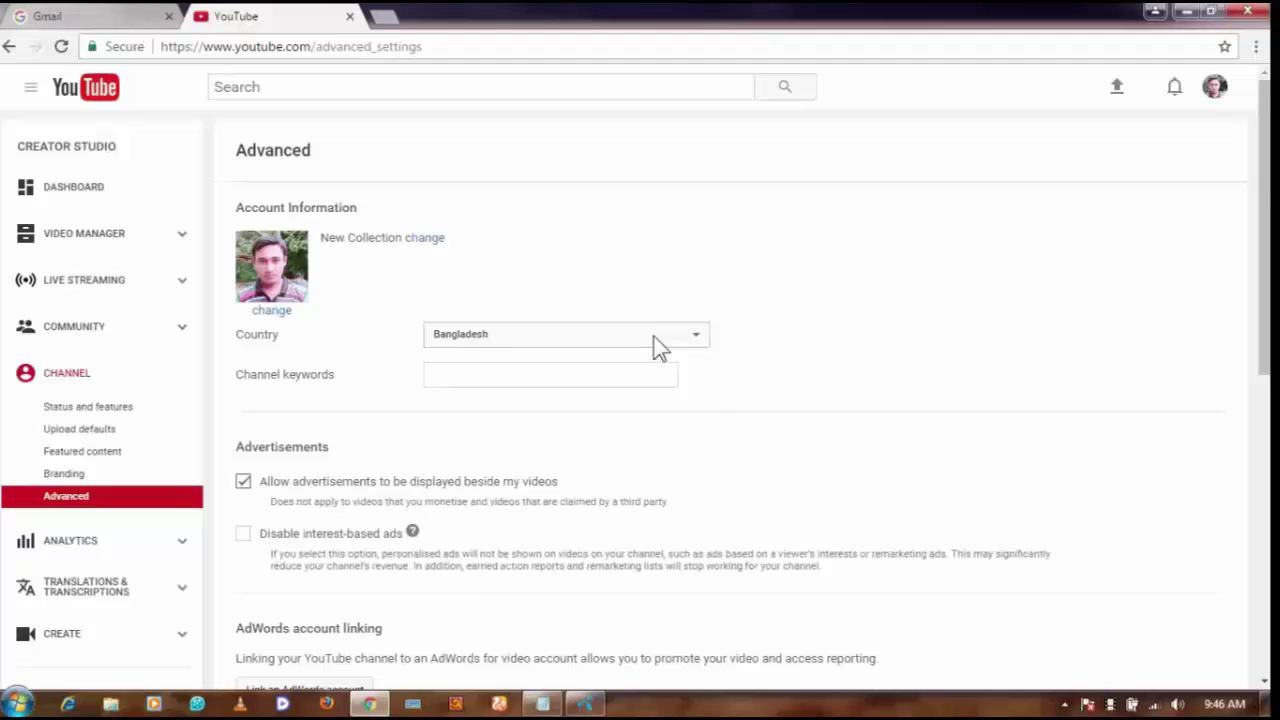
Change the channel country from Bangladesh to United States and save the advanced settings.
left_click(657, 345)
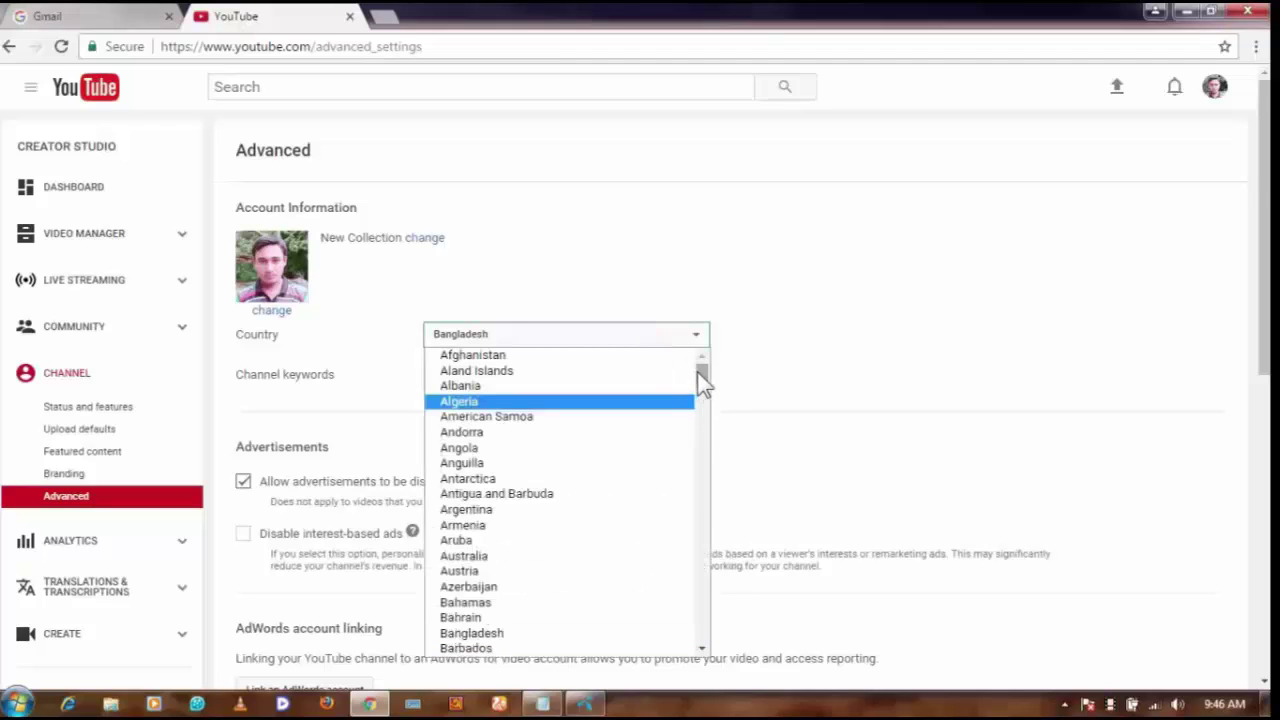
left_click_drag(703, 383, 686, 658)
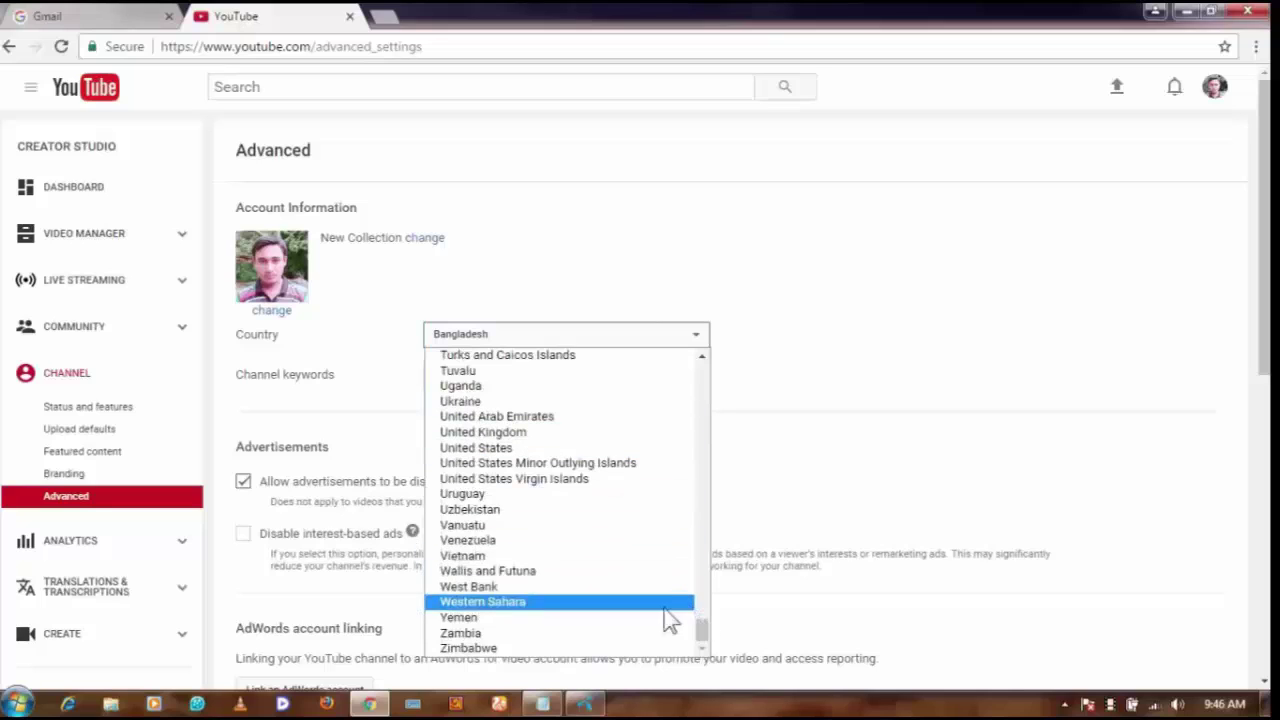
left_click(494, 449)
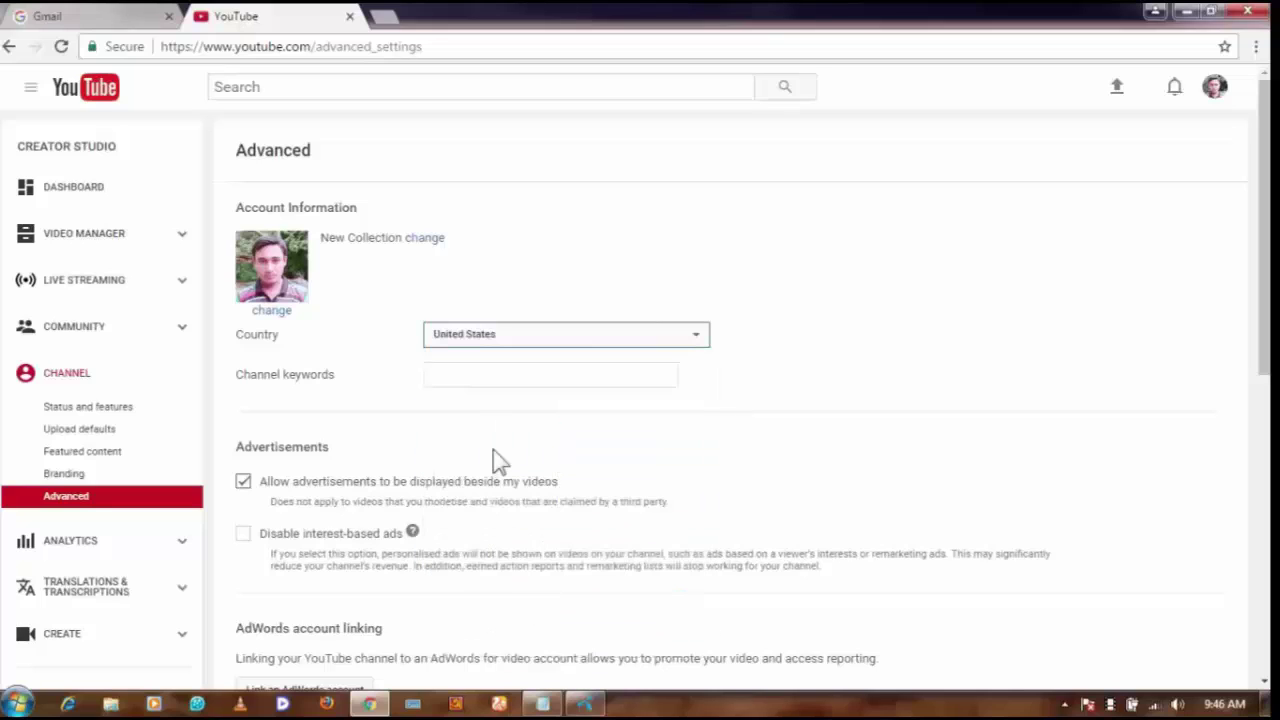
scroll(554, 414, "down", 2)
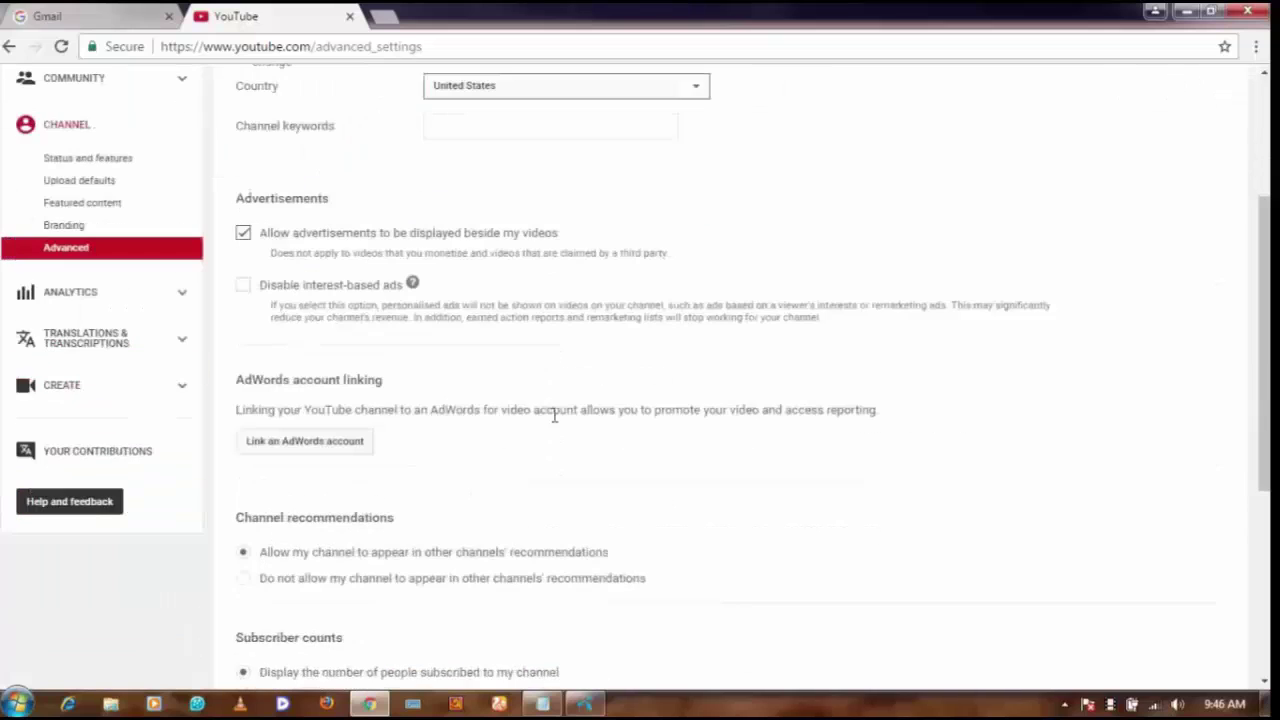
scroll(535, 400, "down", 3)
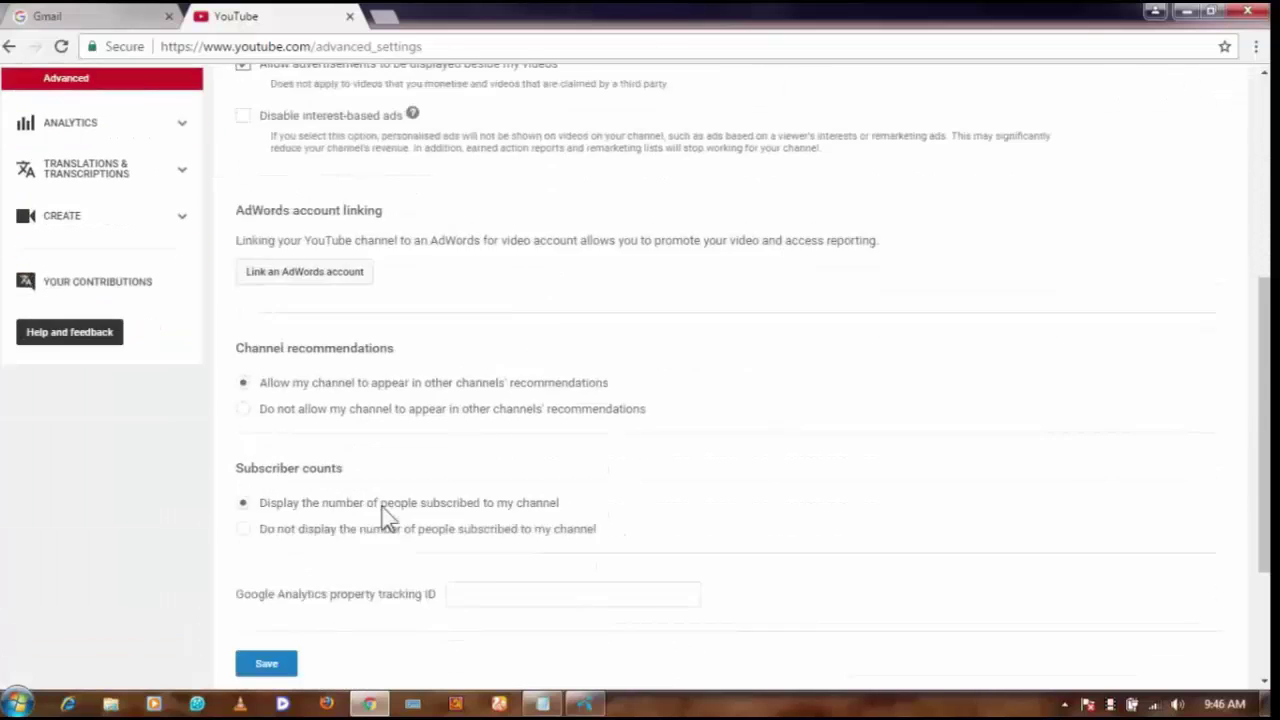
left_click(268, 451)
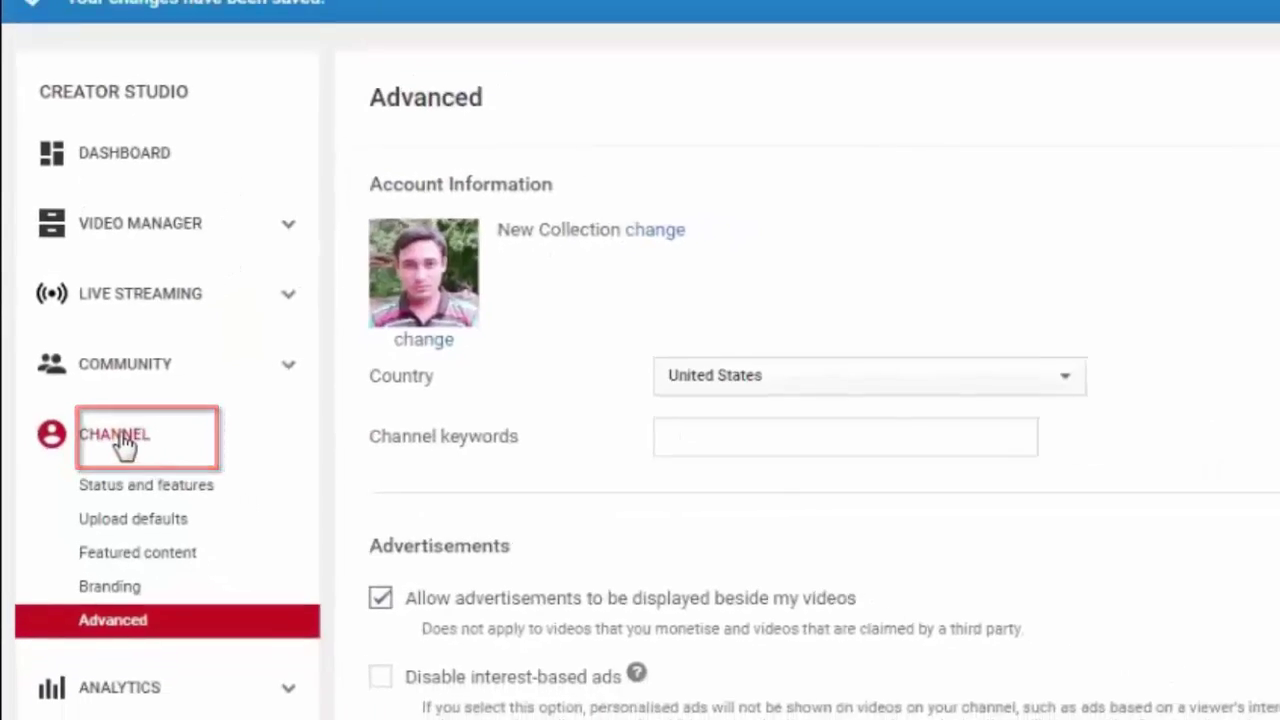
Enable Monetisation from the channel's Status and features page.
left_click(118, 440)
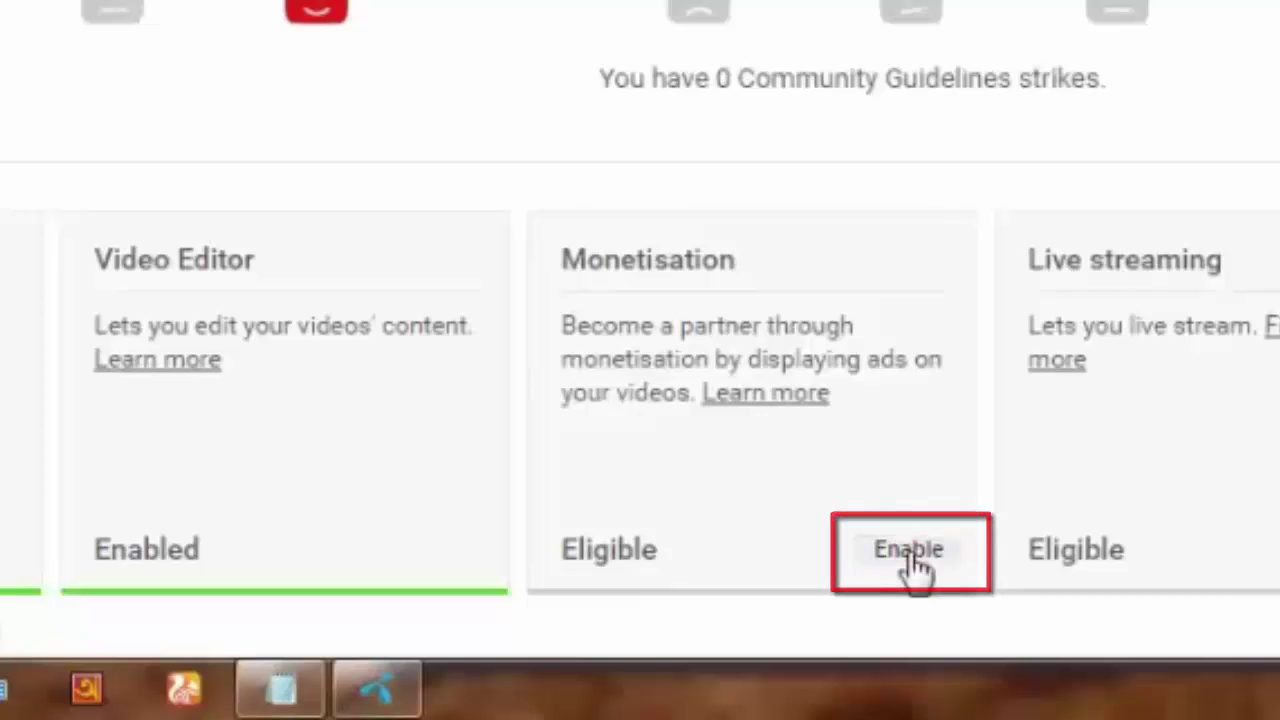
left_click(909, 552)
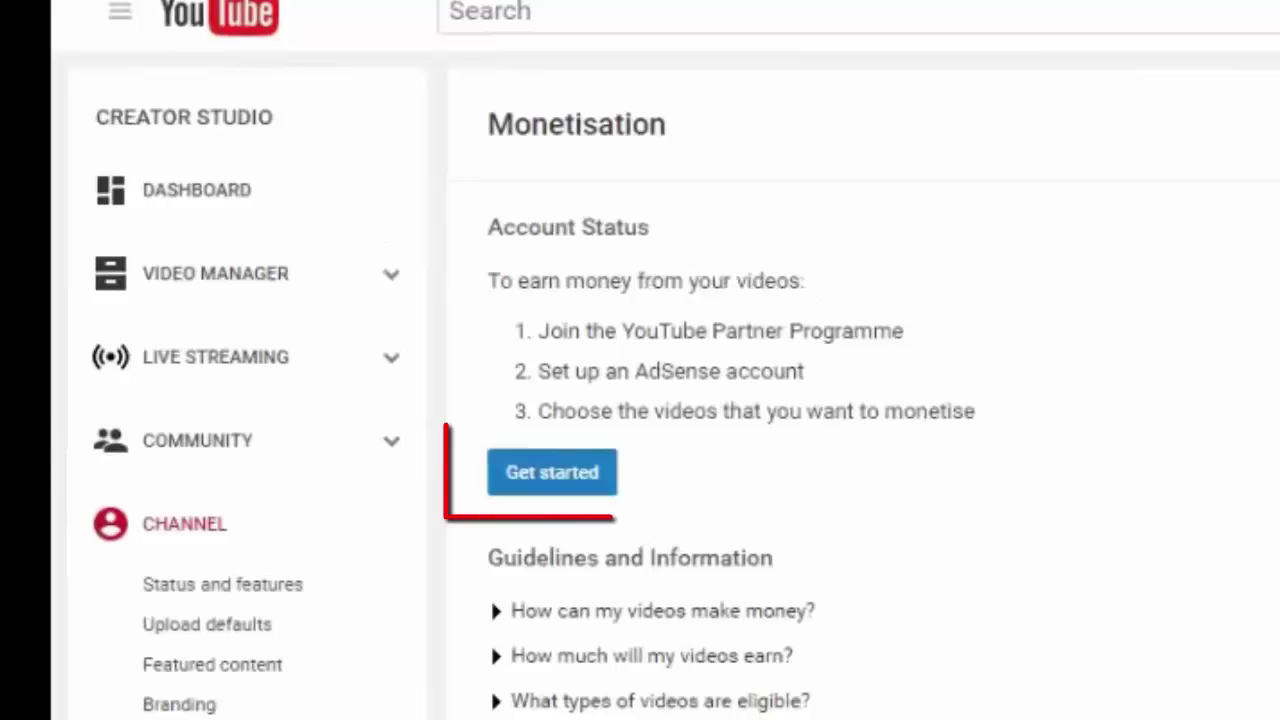
Tick all three YouTube Partner Programme agreement boxes and accept the terms.
left_click(558, 485)
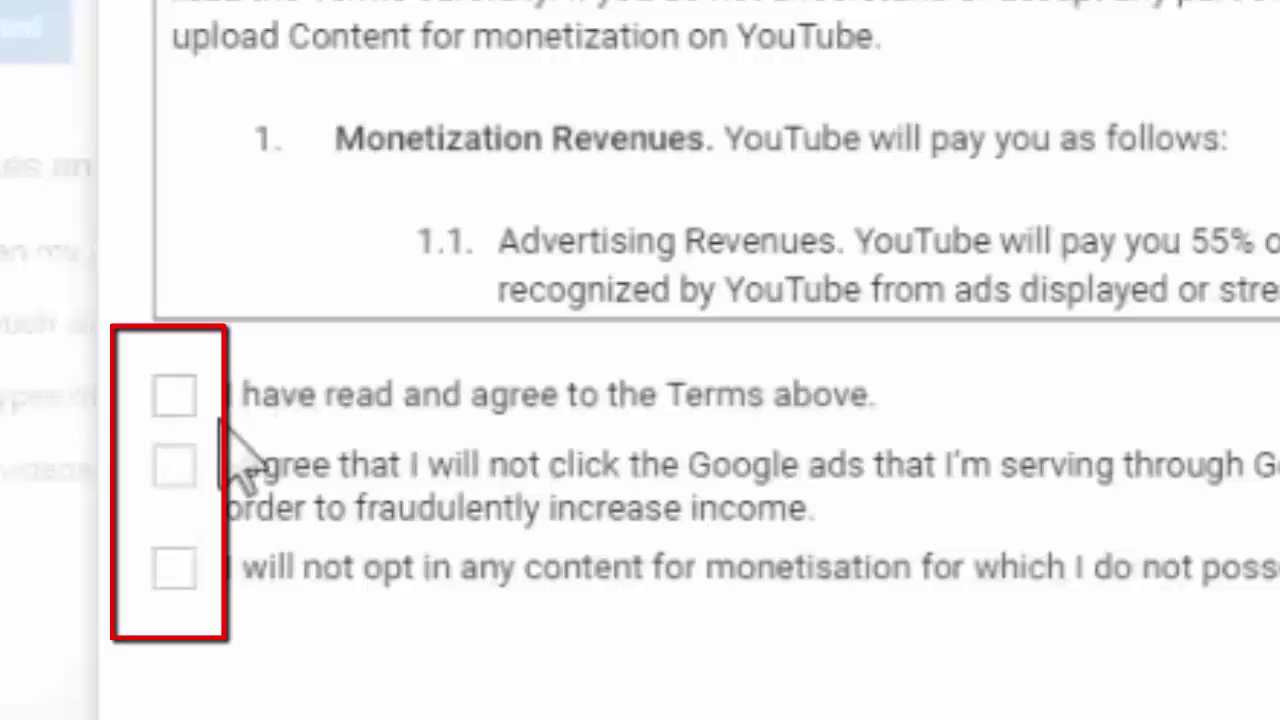
left_click(173, 410)
left_click(176, 466)
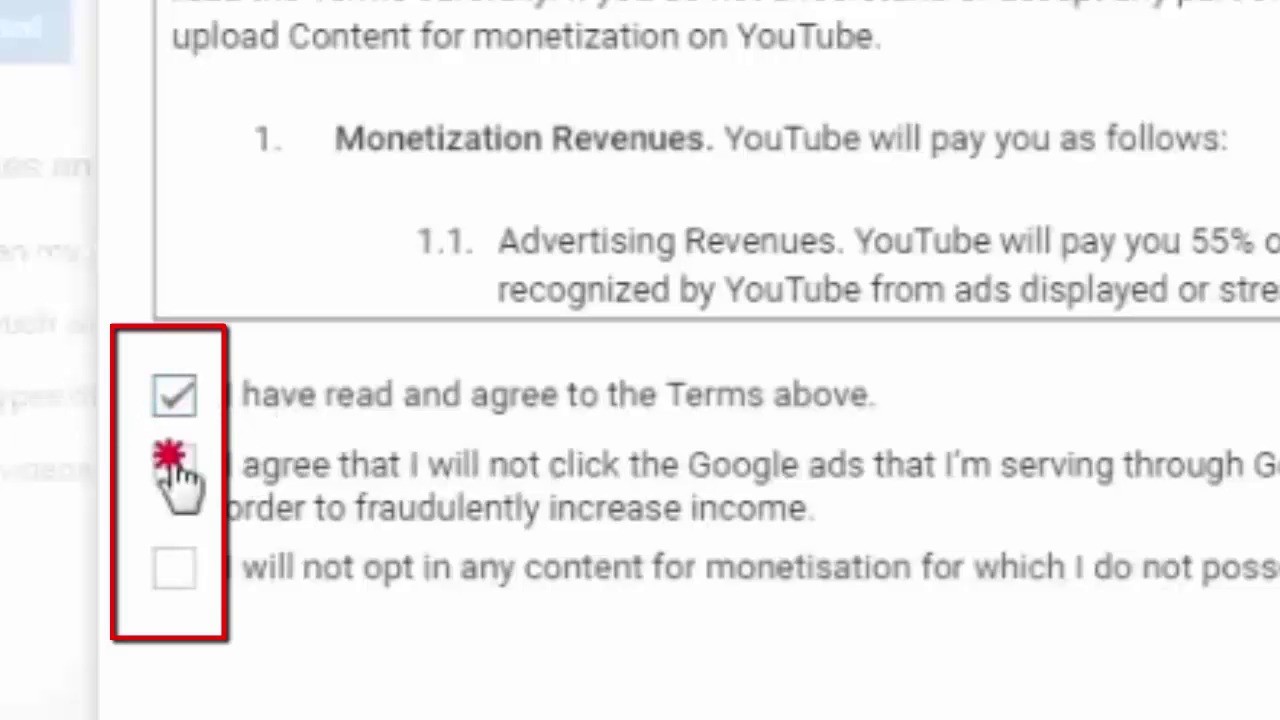
left_click(180, 572)
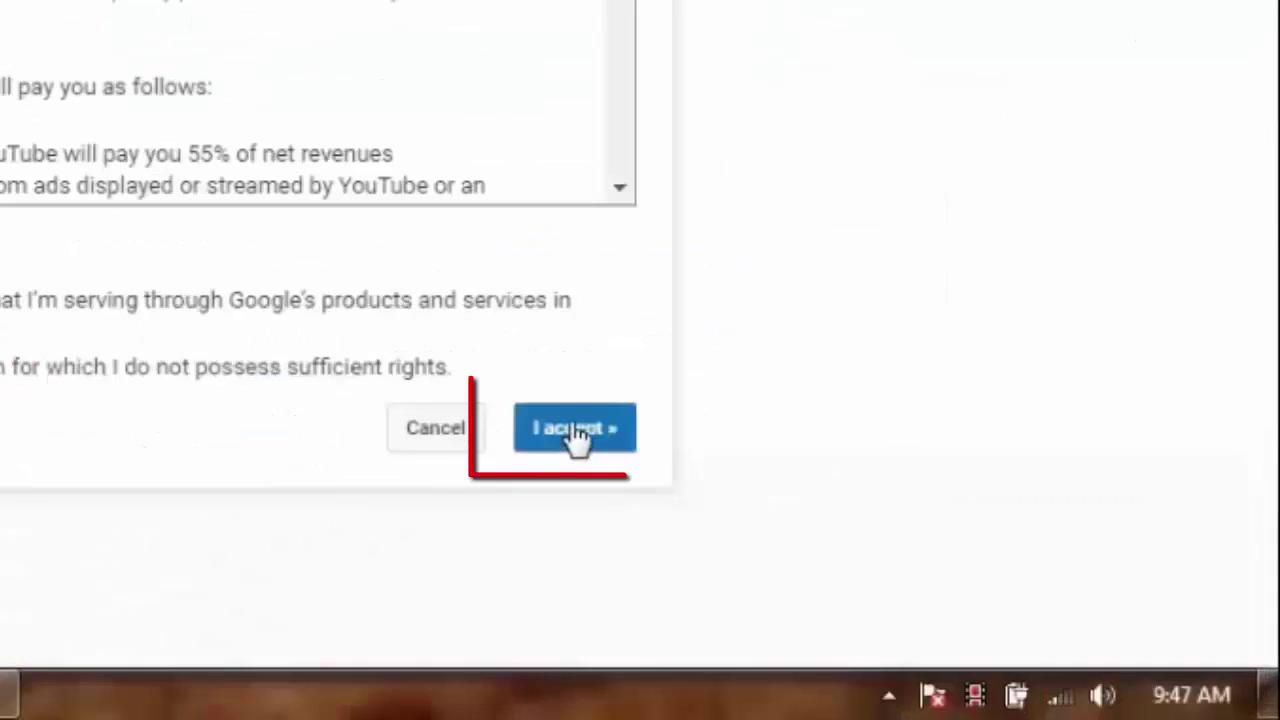
left_click(937, 563)
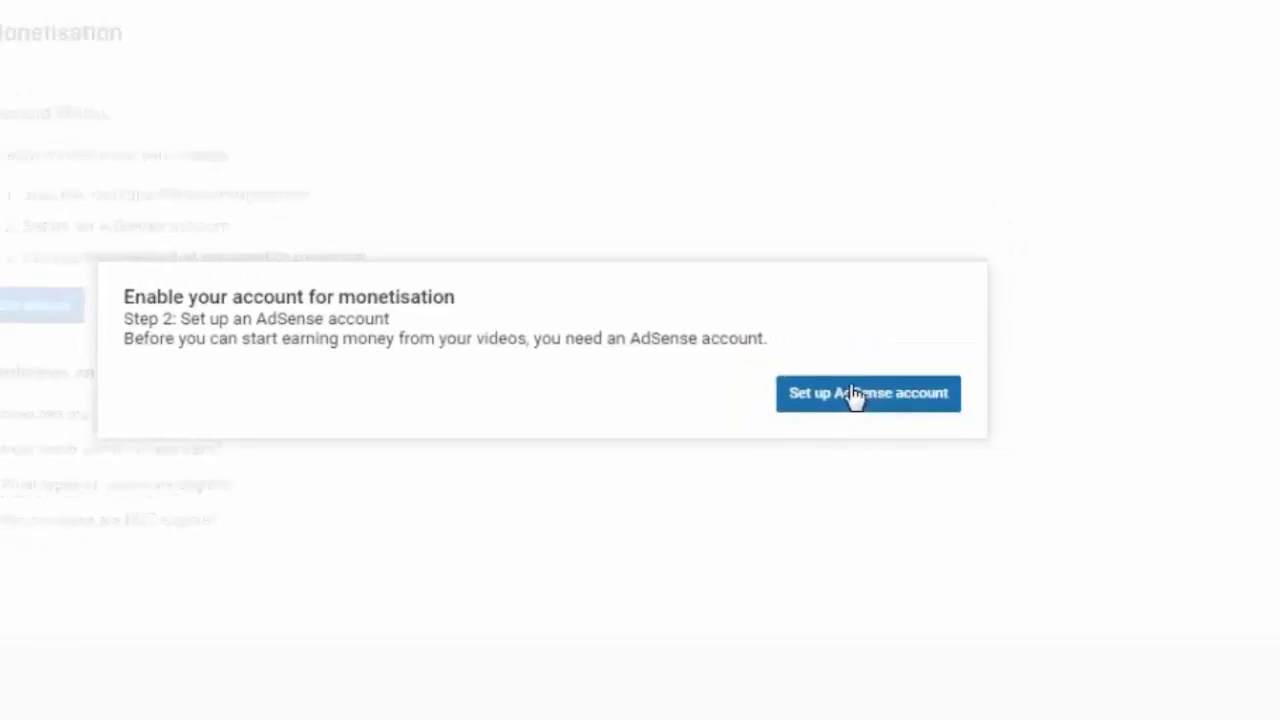
Start the AdSense signup from the Set up AdSense account prompt.
left_click(853, 396)
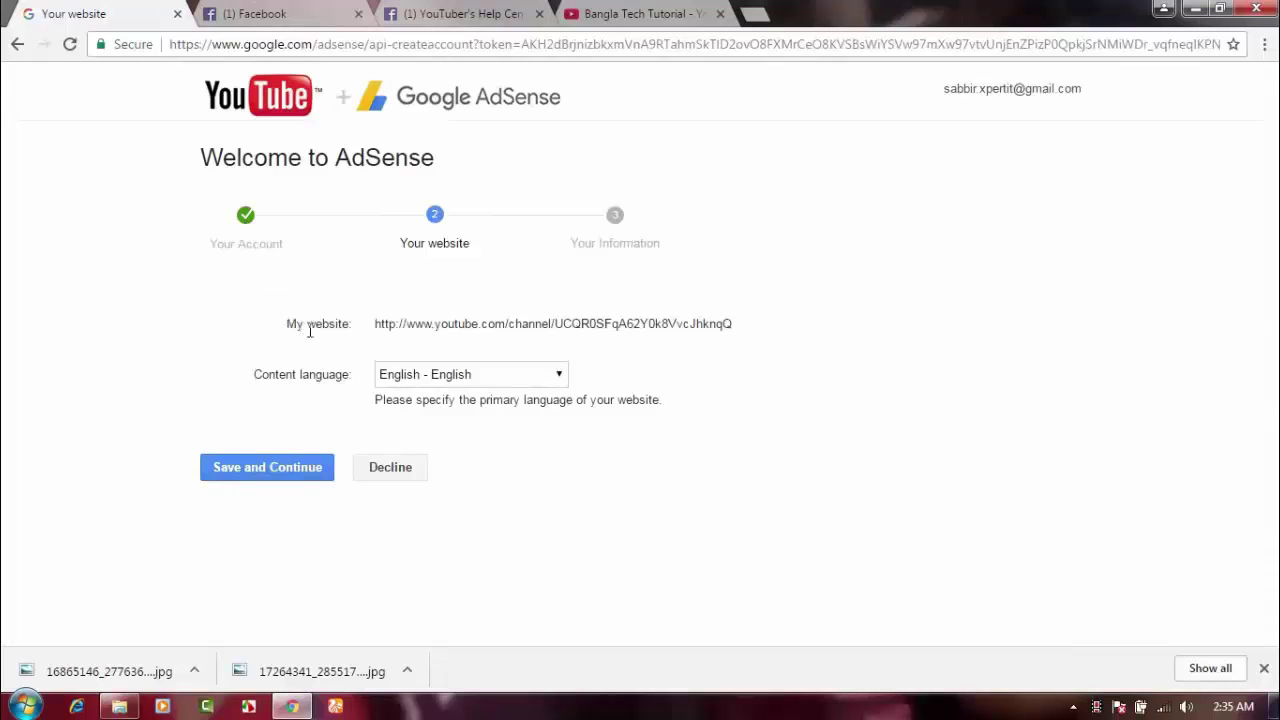
Copy the channel URL into a new tab, confirm it opens New Collection, then close it.
left_click_drag(738, 324, 366, 333)
right_click(399, 330)
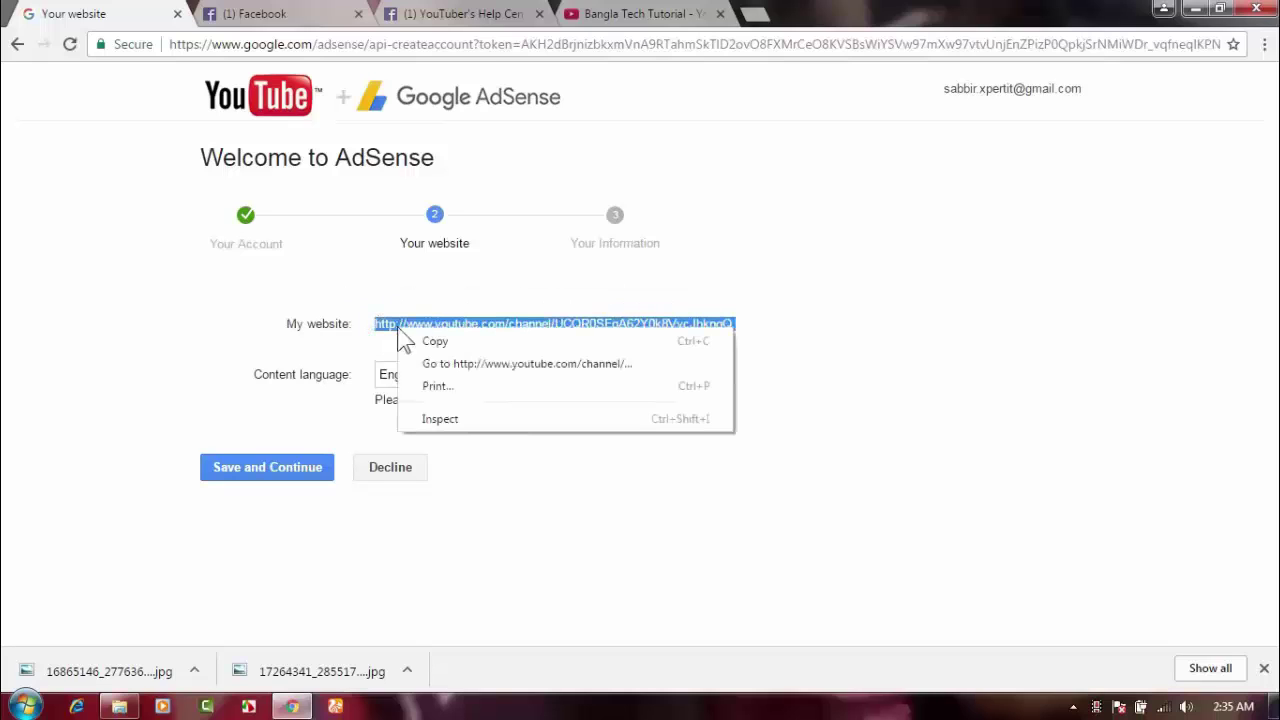
left_click(435, 340)
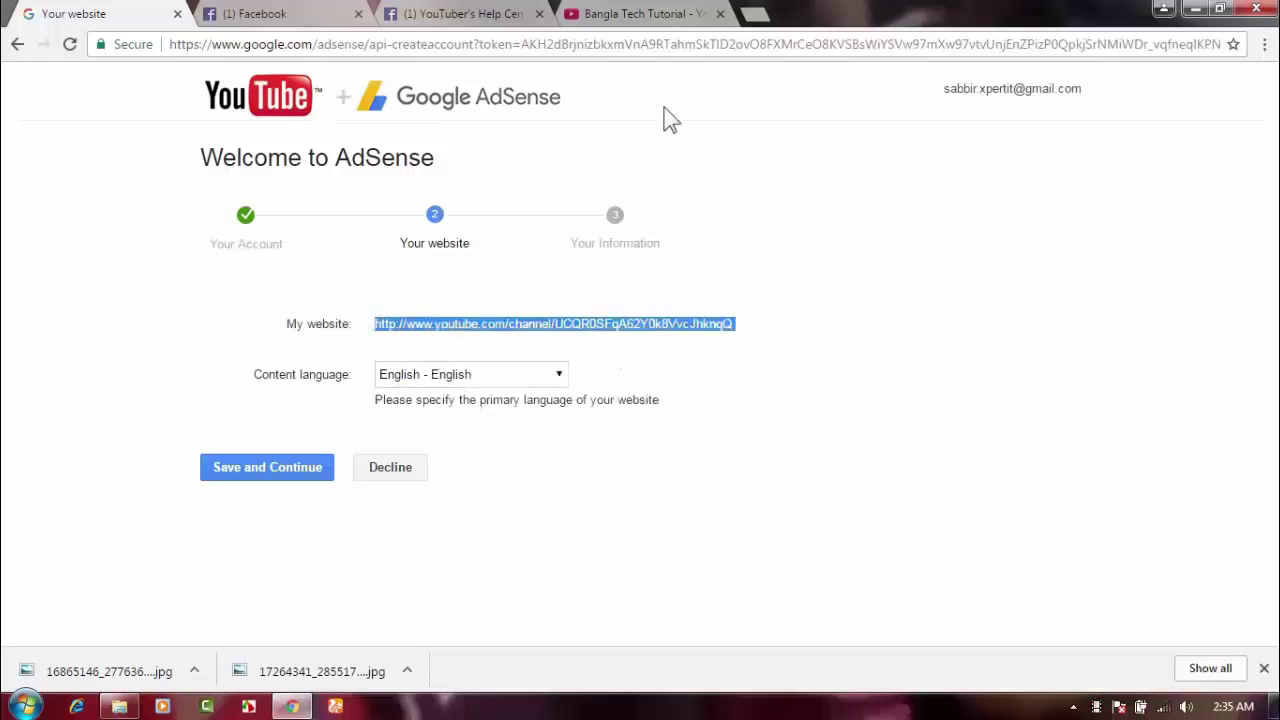
left_click(756, 14)
right_click(376, 44)
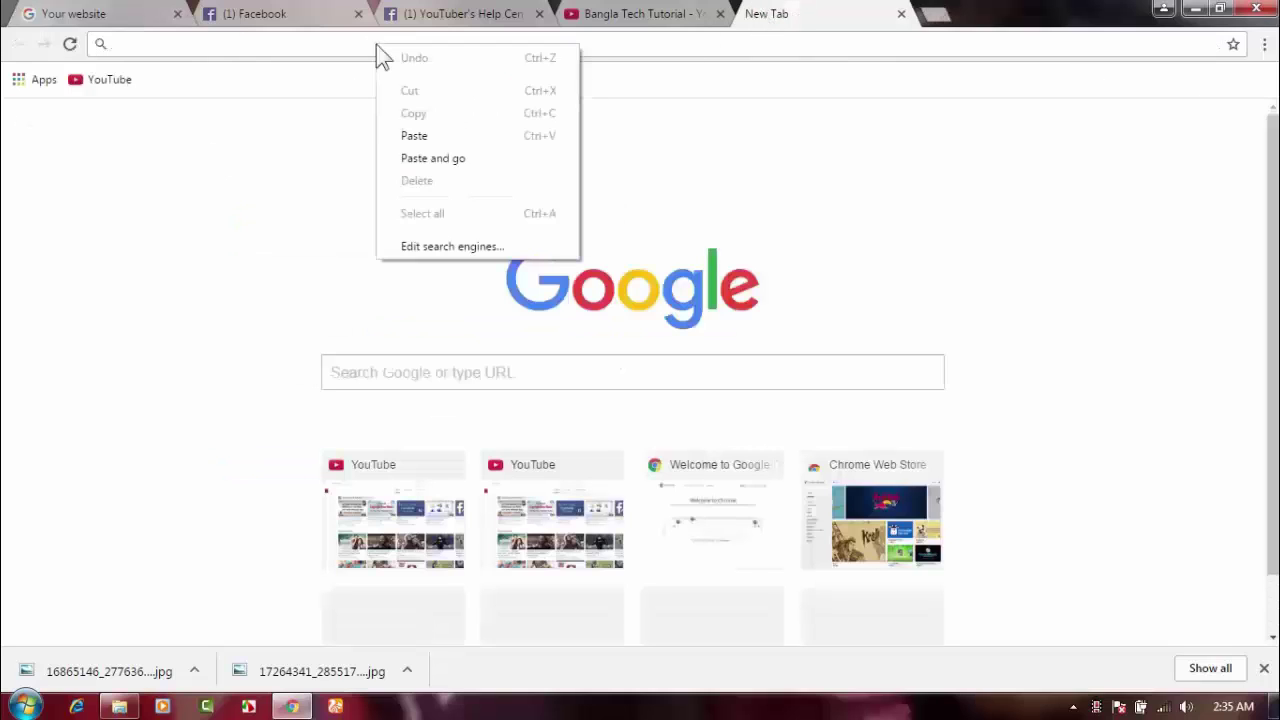
left_click(418, 133)
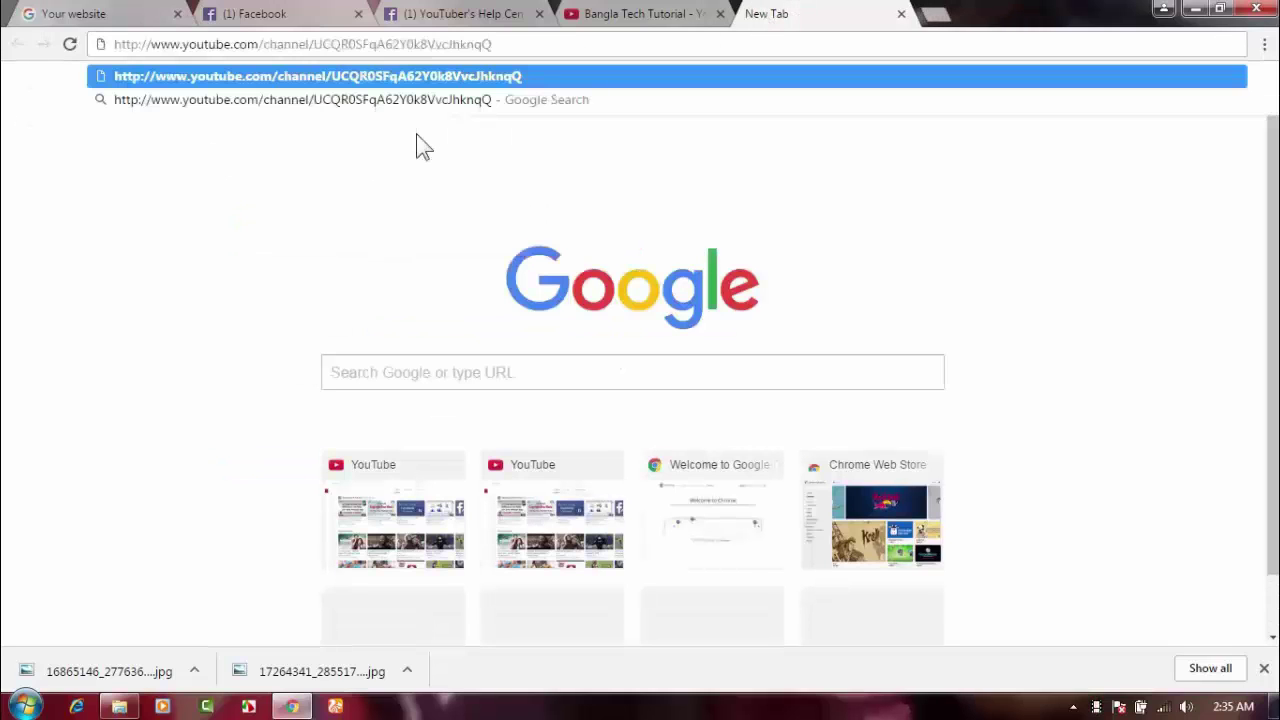
key("Return")
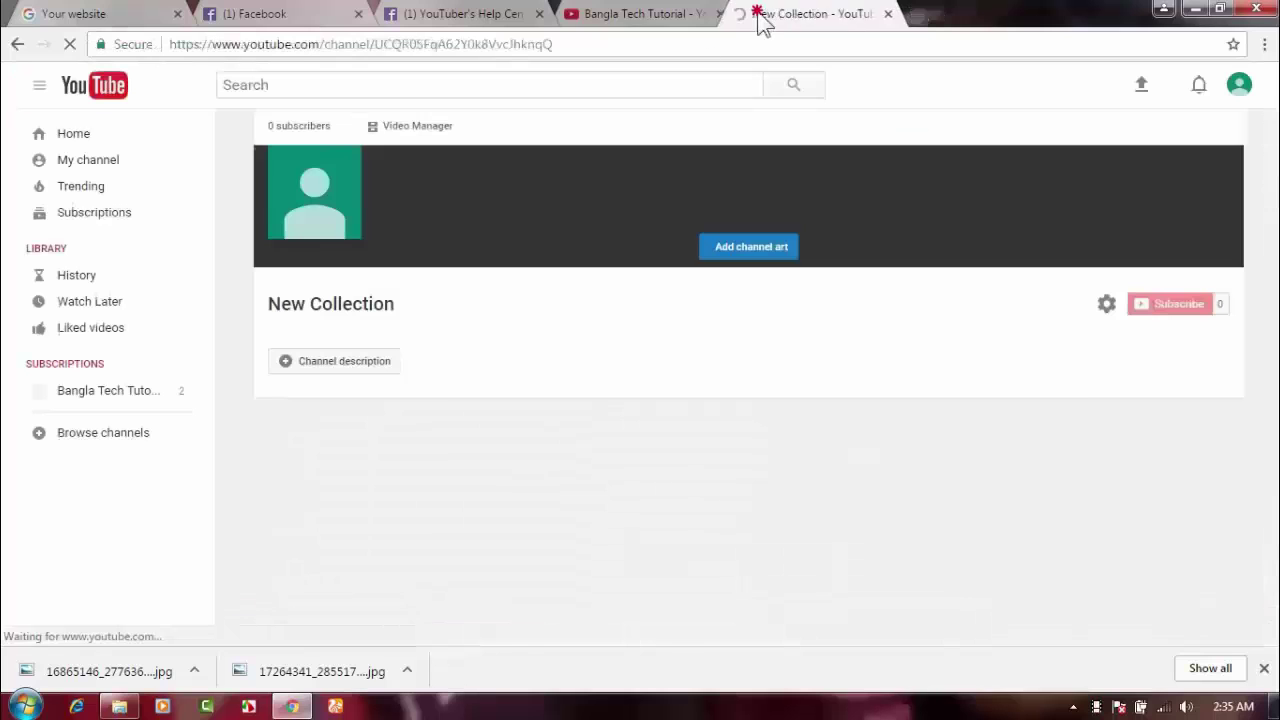
left_click_drag(758, 14, 260, 14)
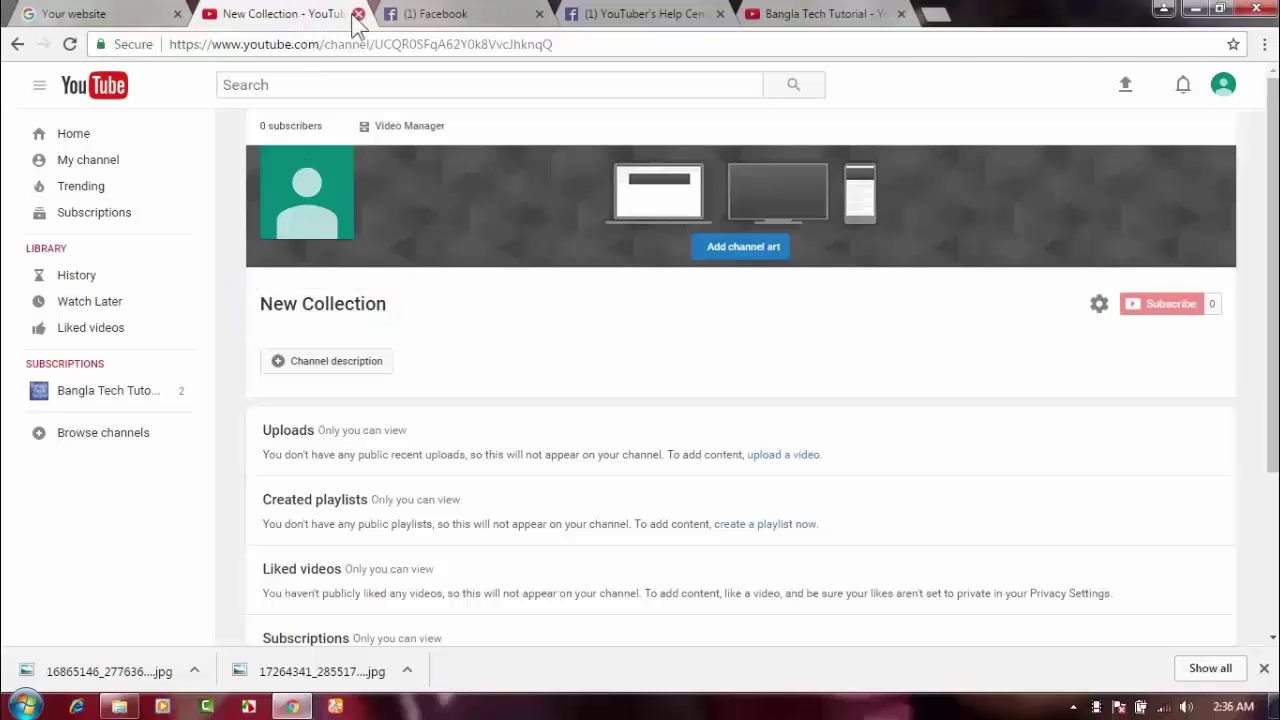
left_click(357, 14)
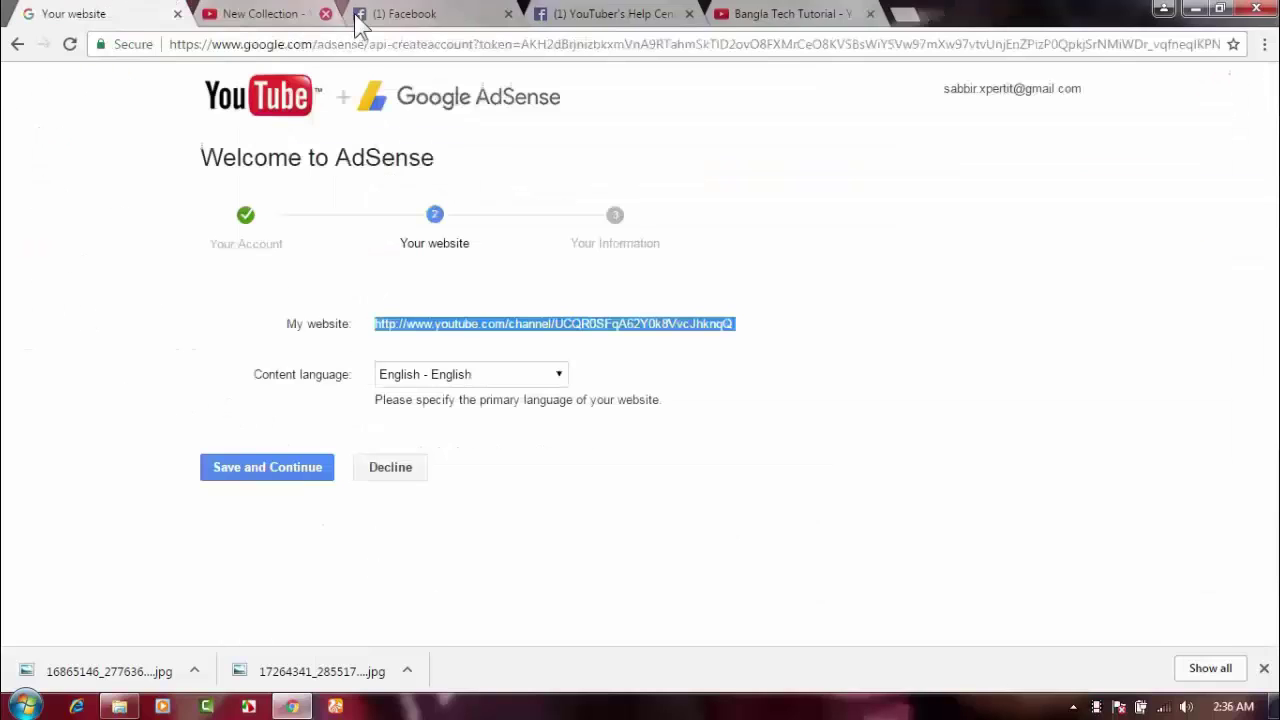
Save the website step with English content language and continue to Your information.
left_click(328, 533)
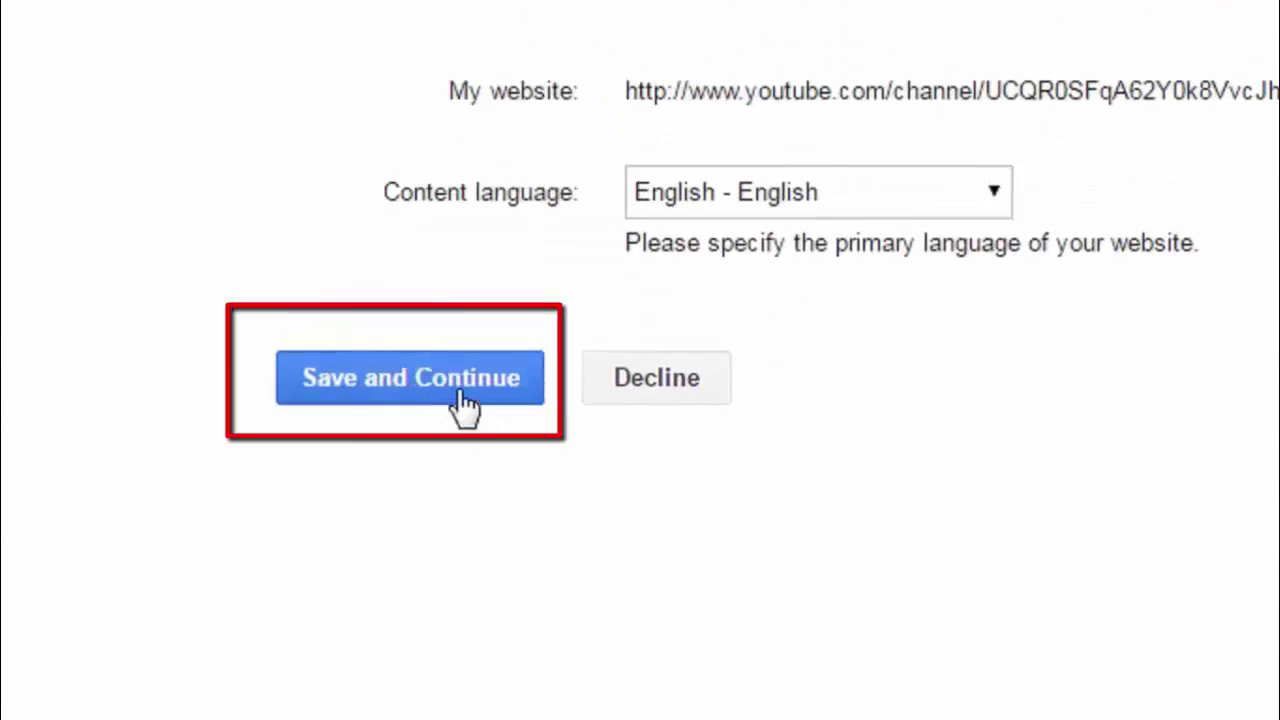
left_click(463, 391)
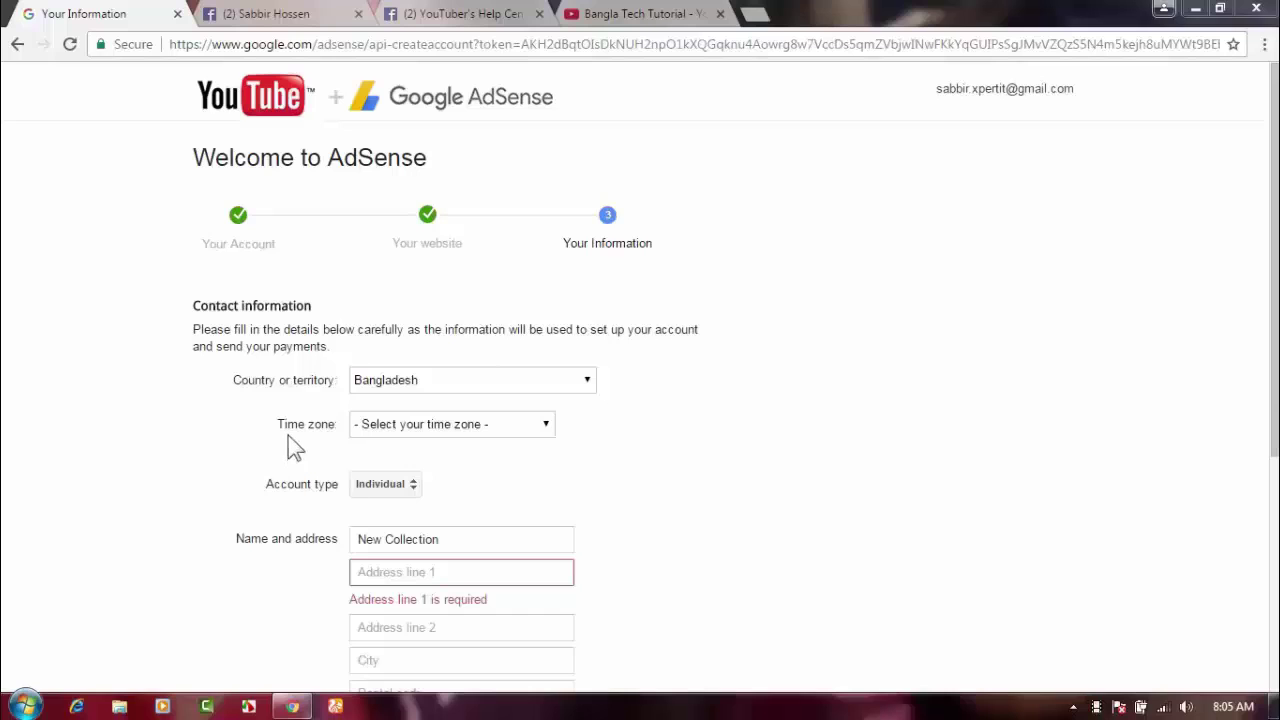
Set the contact form's time zone to (UTC+06:00) Dhaka.
left_click(543, 424)
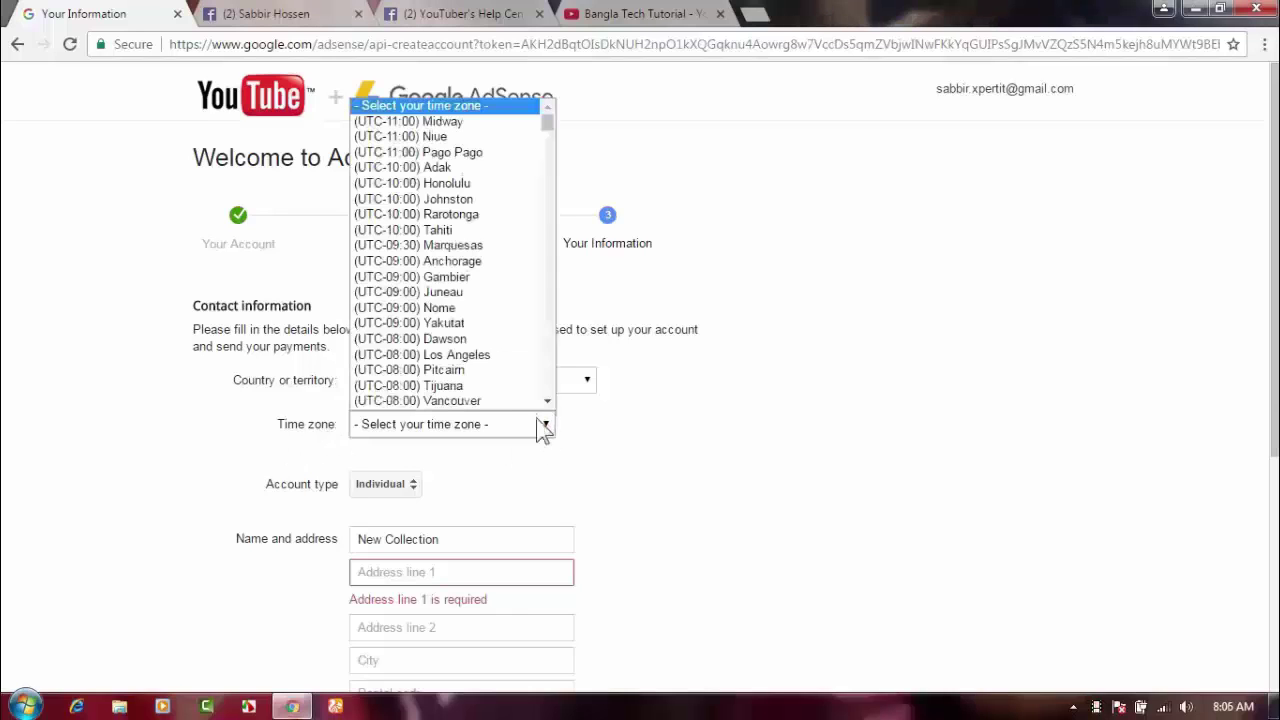
scroll(485, 315, "down", 20)
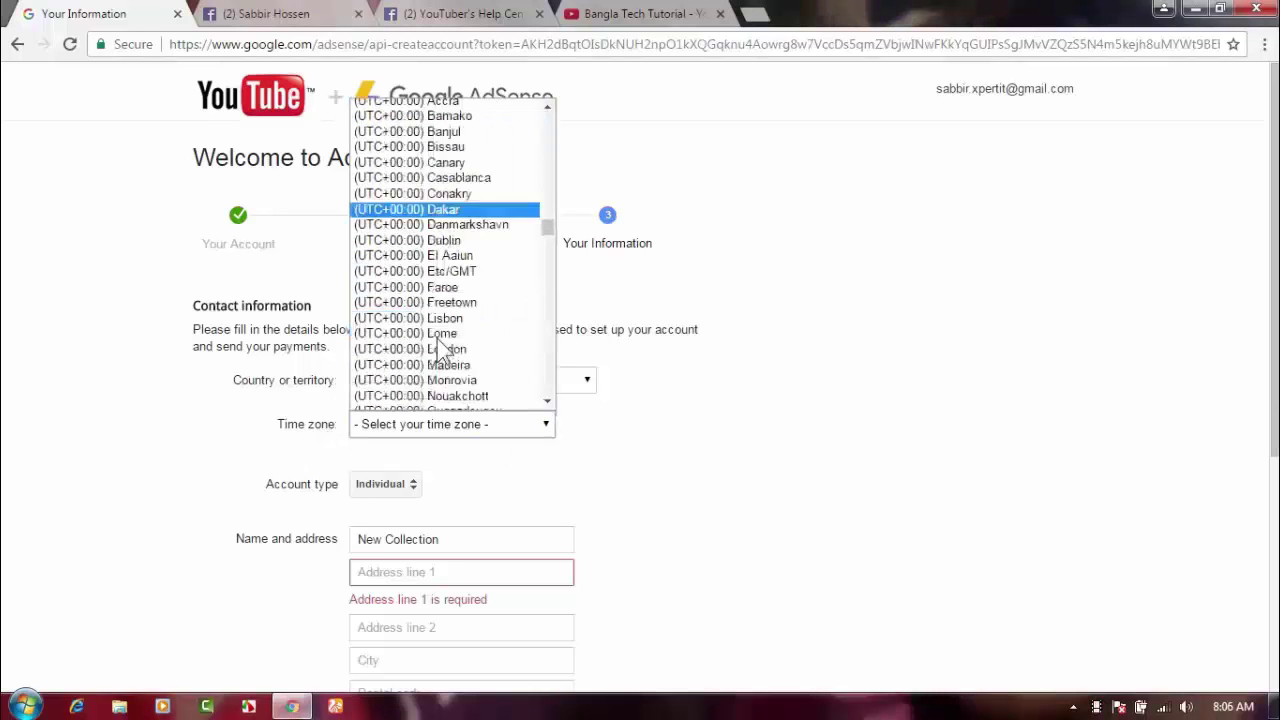
scroll(437, 338, "down", 20)
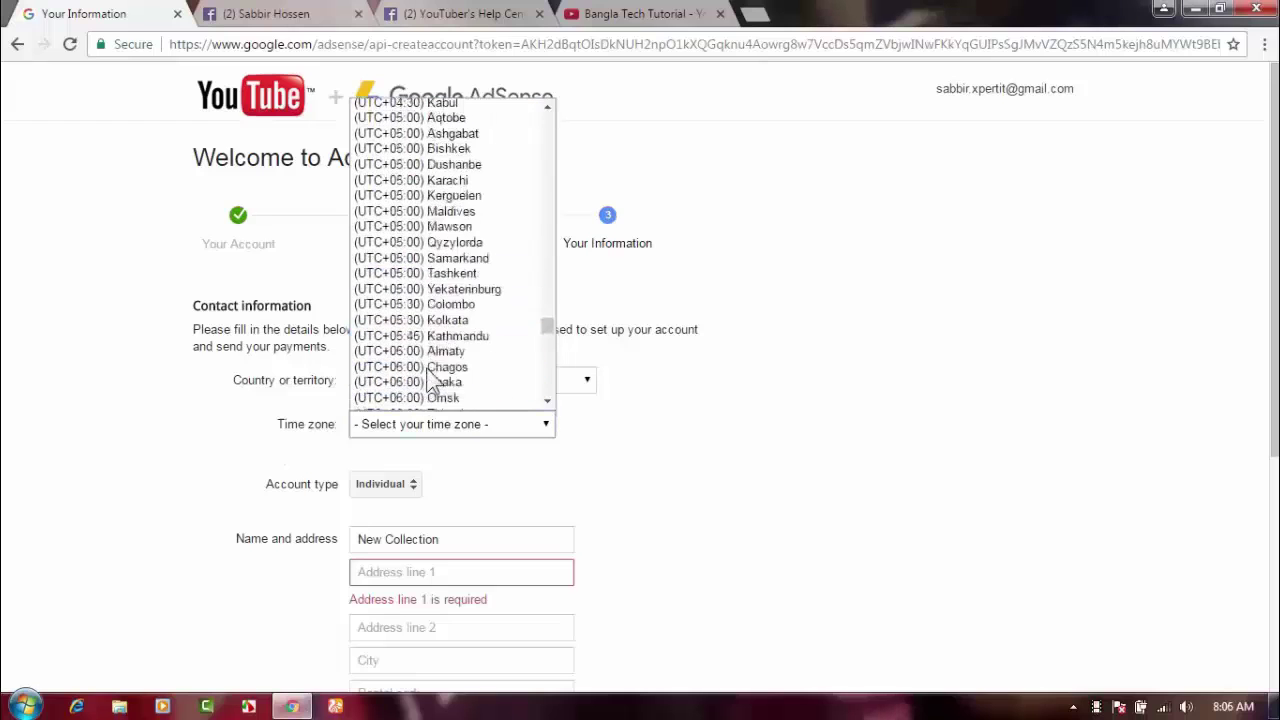
scroll(430, 378, "down", 1)
scroll(415, 372, "up", 1)
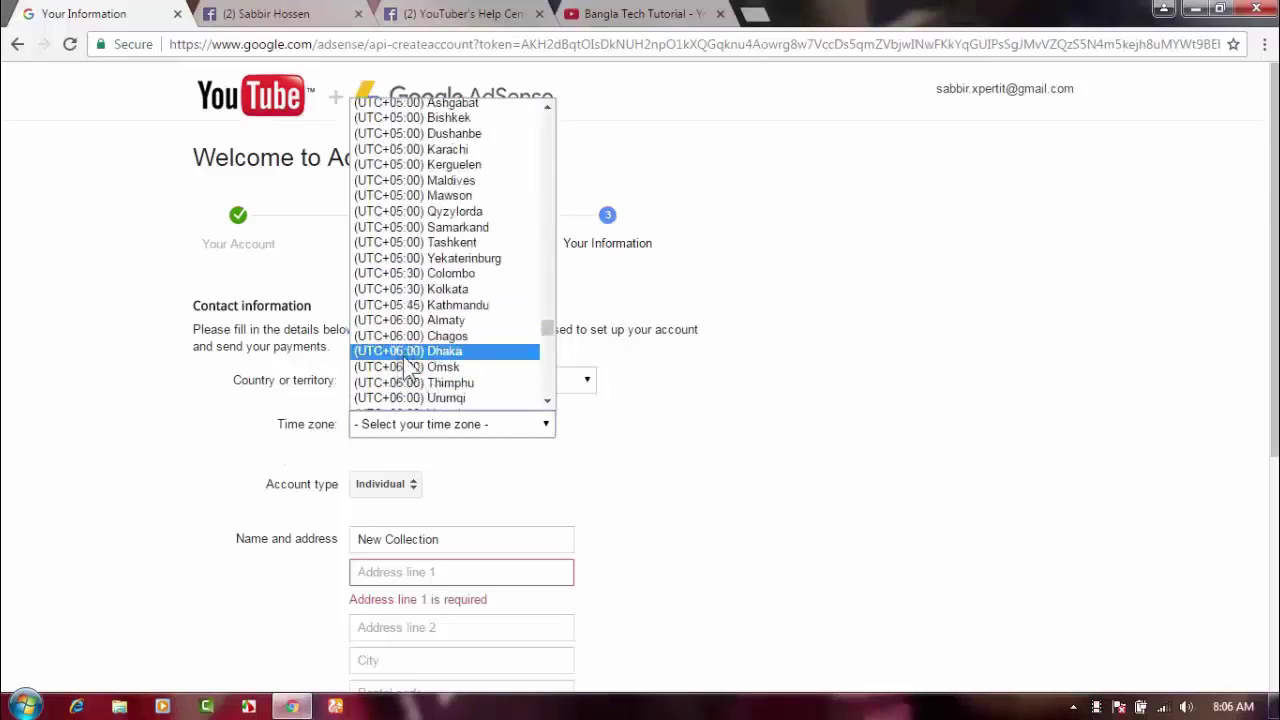
left_click(408, 358)
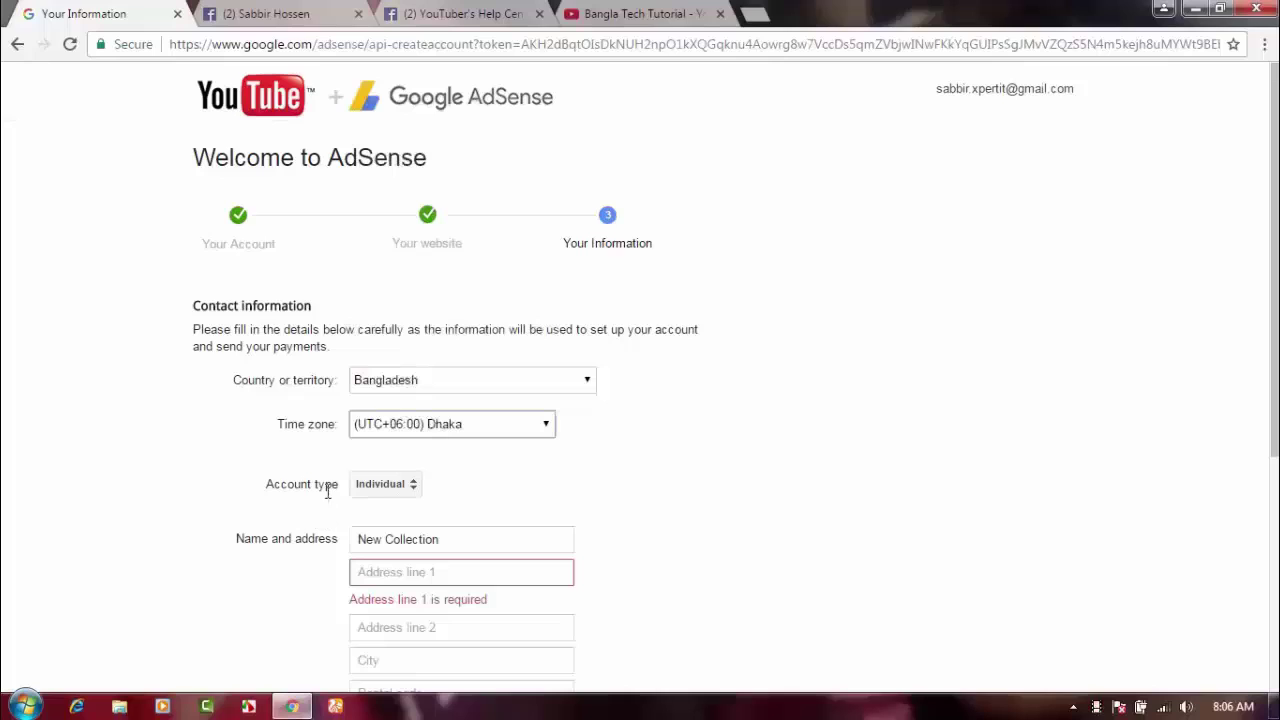
left_click(417, 499)
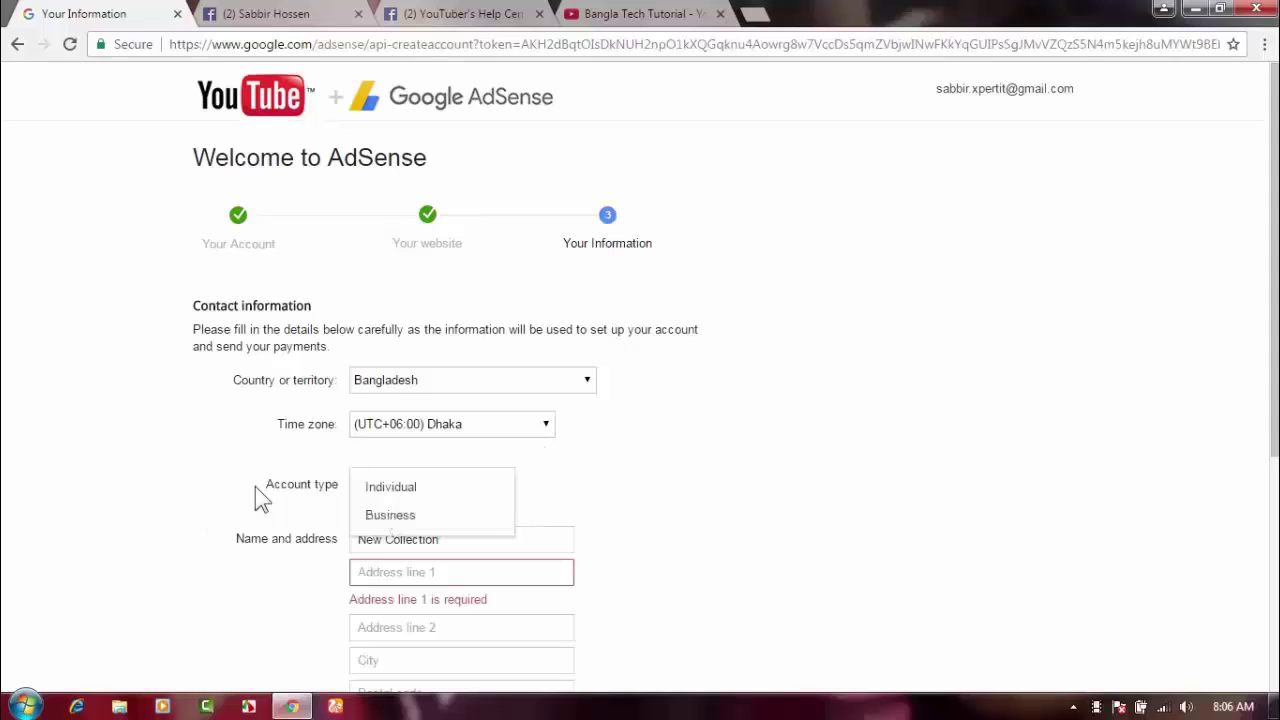
Choose Individual as the account type and select the New Collection name text.
left_click(398, 490)
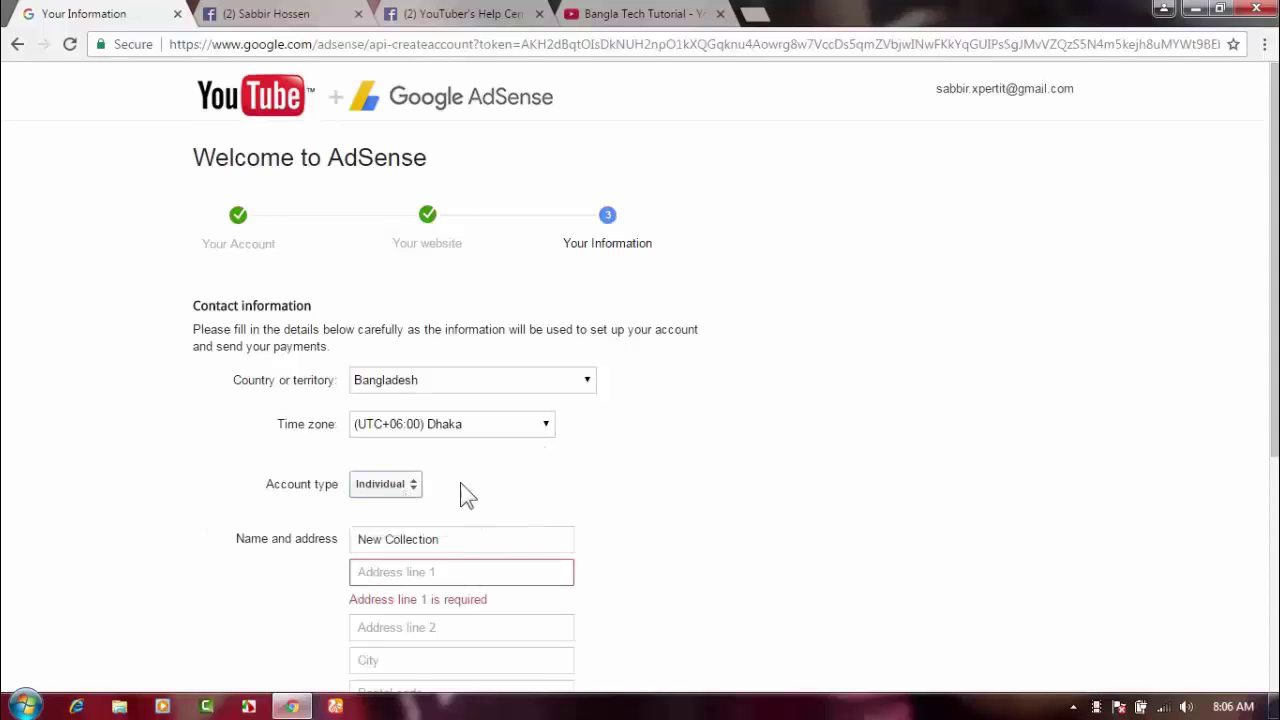
scroll(466, 490, "down", 3)
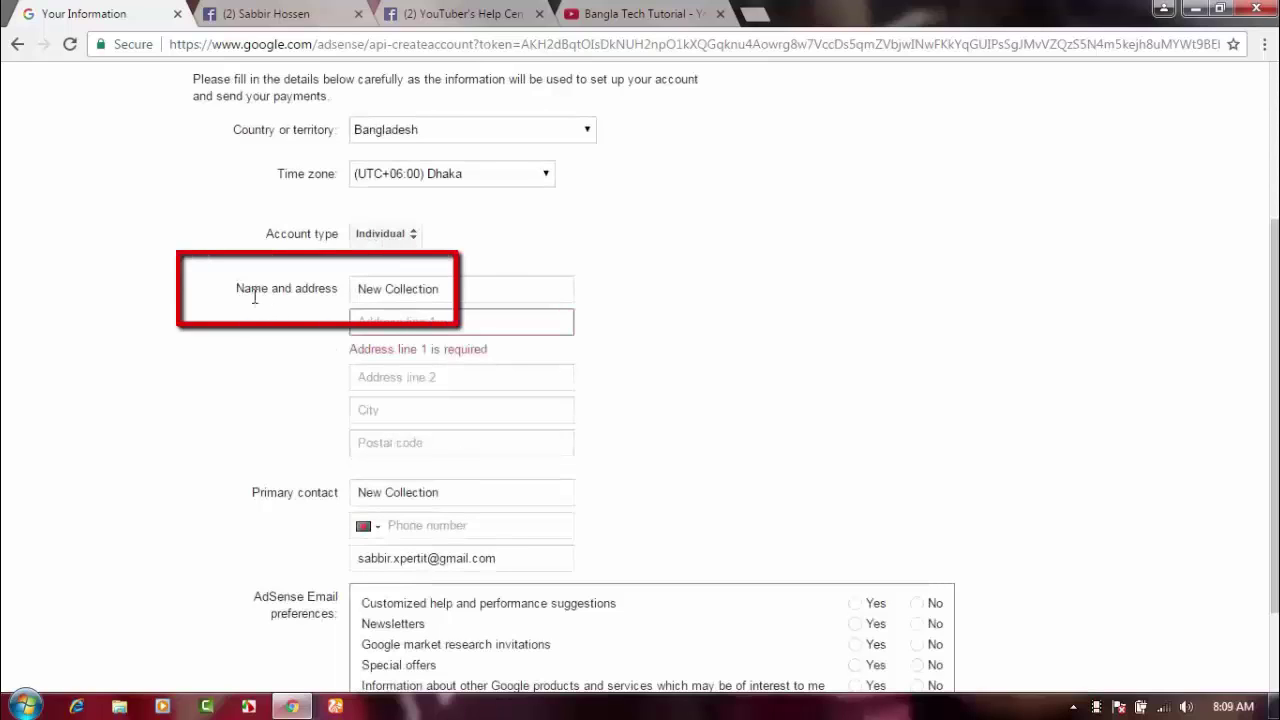
left_click_drag(442, 290, 332, 288)
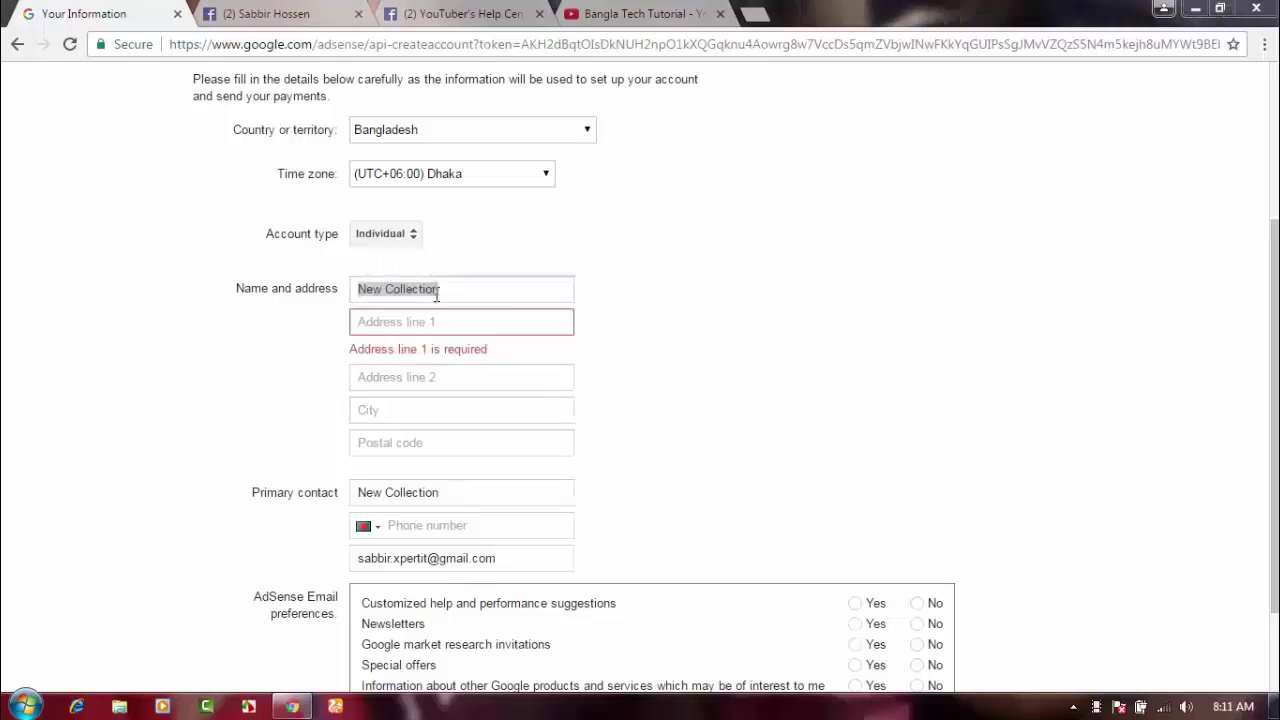
Replace 'New Collection' in the Name field with the account holder's full name.
left_click_drag(451, 289, 362, 291)
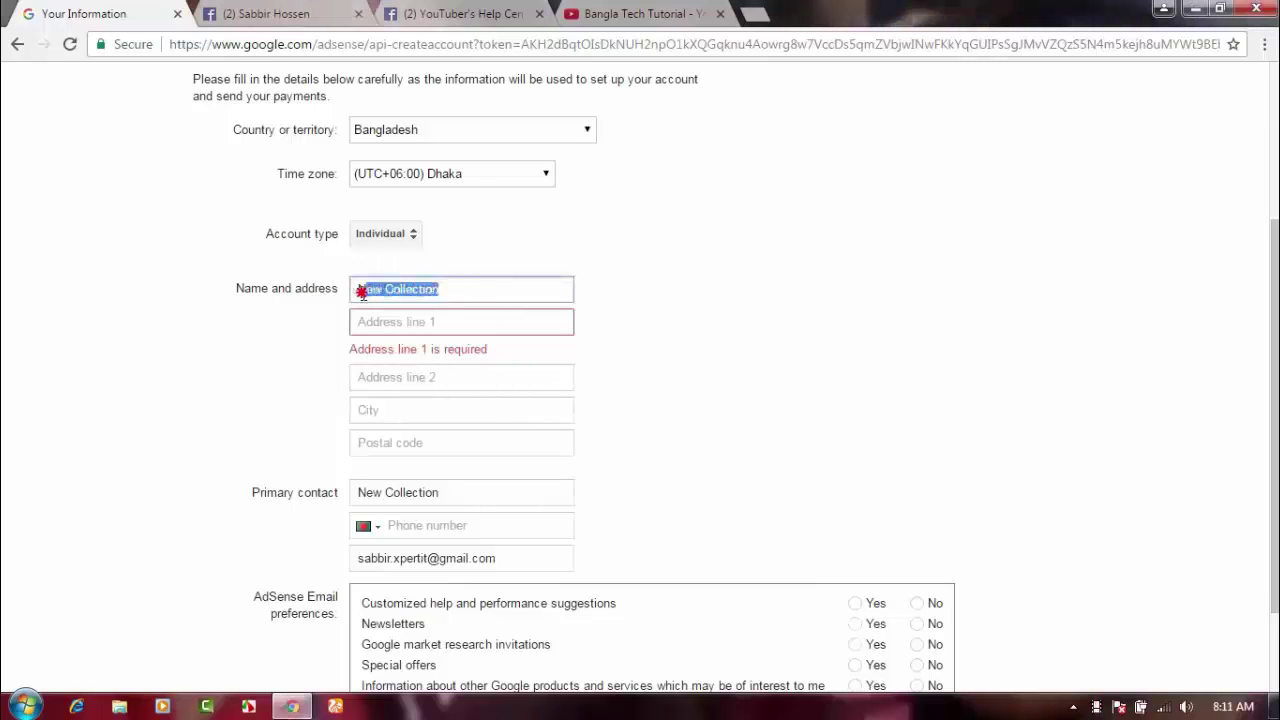
key("BackSpace")
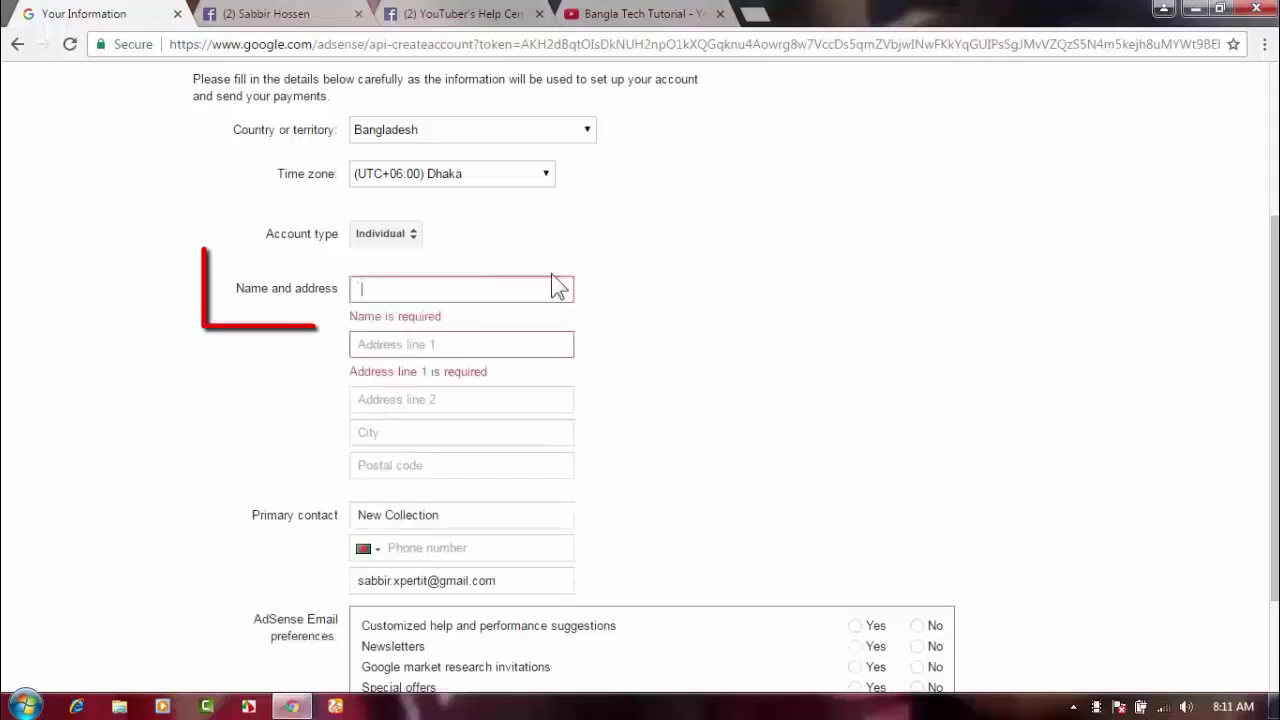
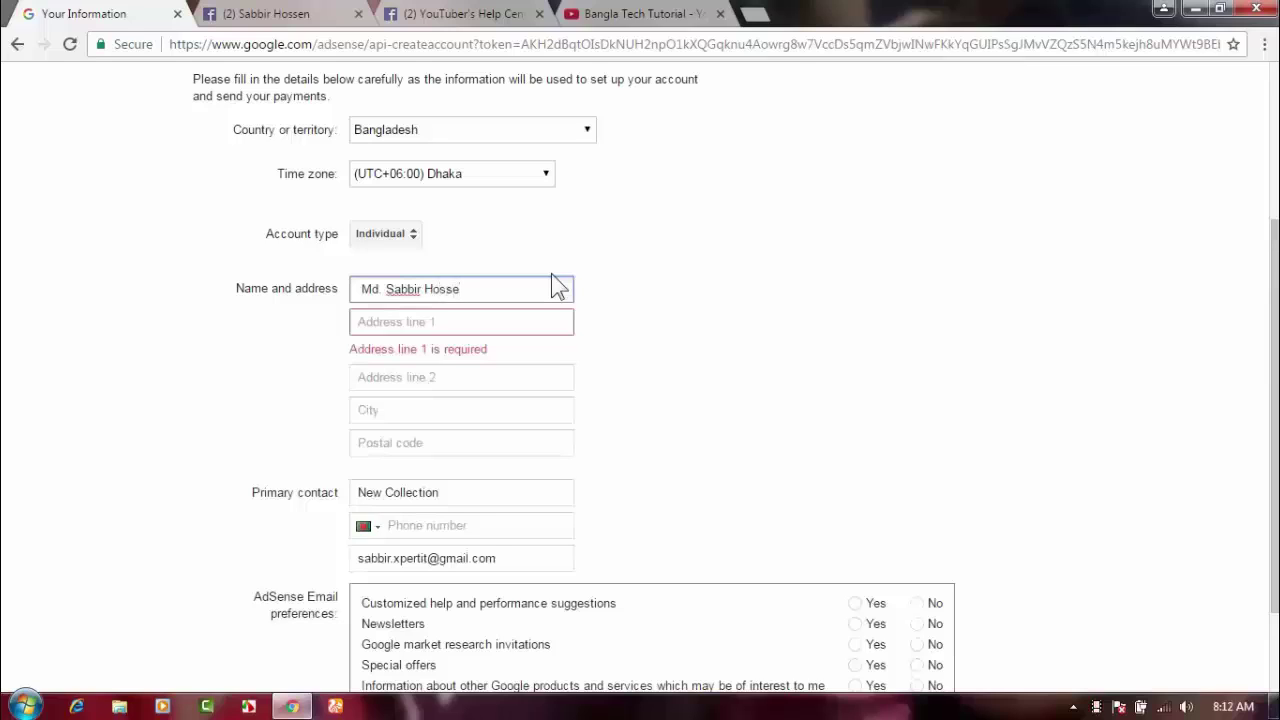
left_click_drag(466, 289, 358, 290)
left_click(386, 385)
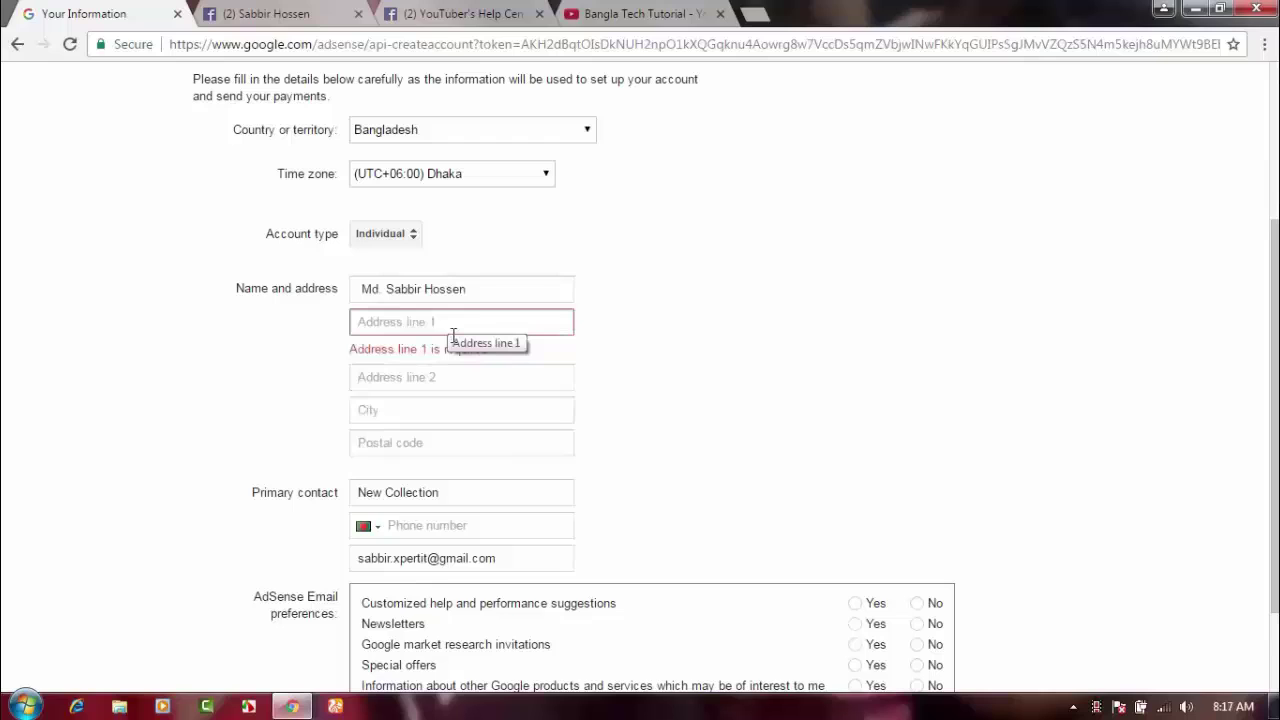
left_click(453, 333)
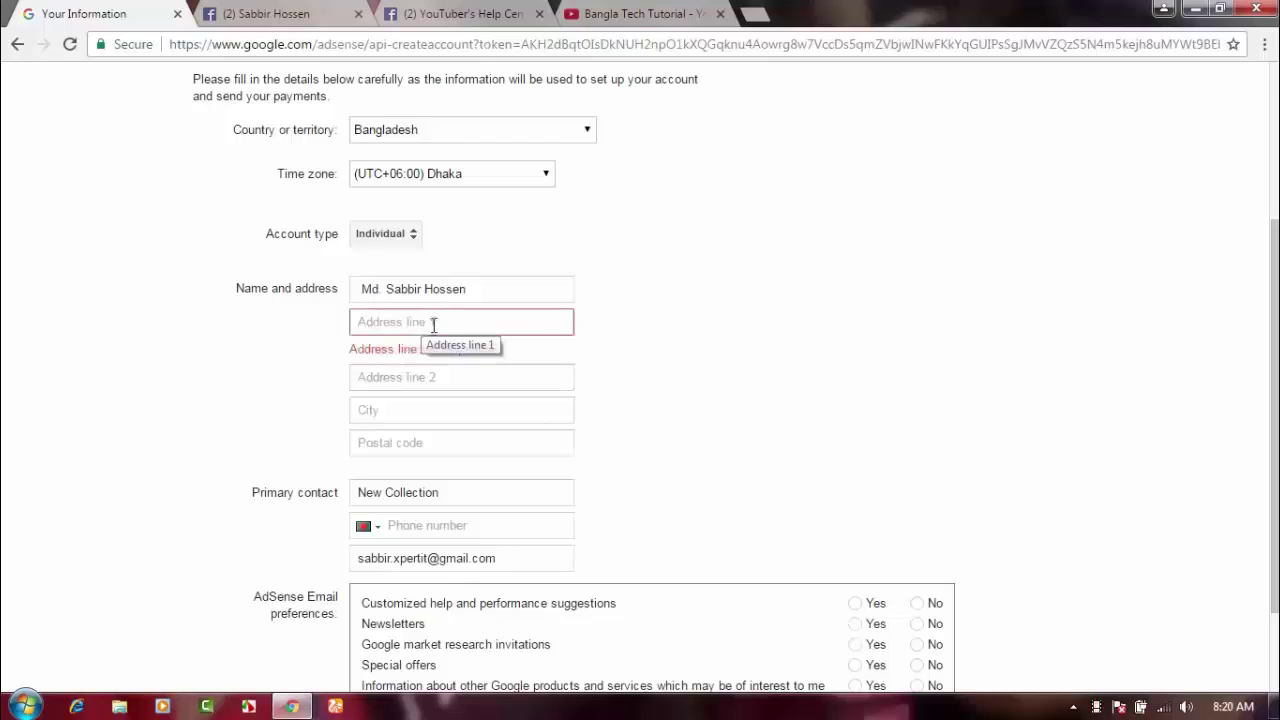
Fill Address line 1 with the applicant's street address.
left_click(418, 378)
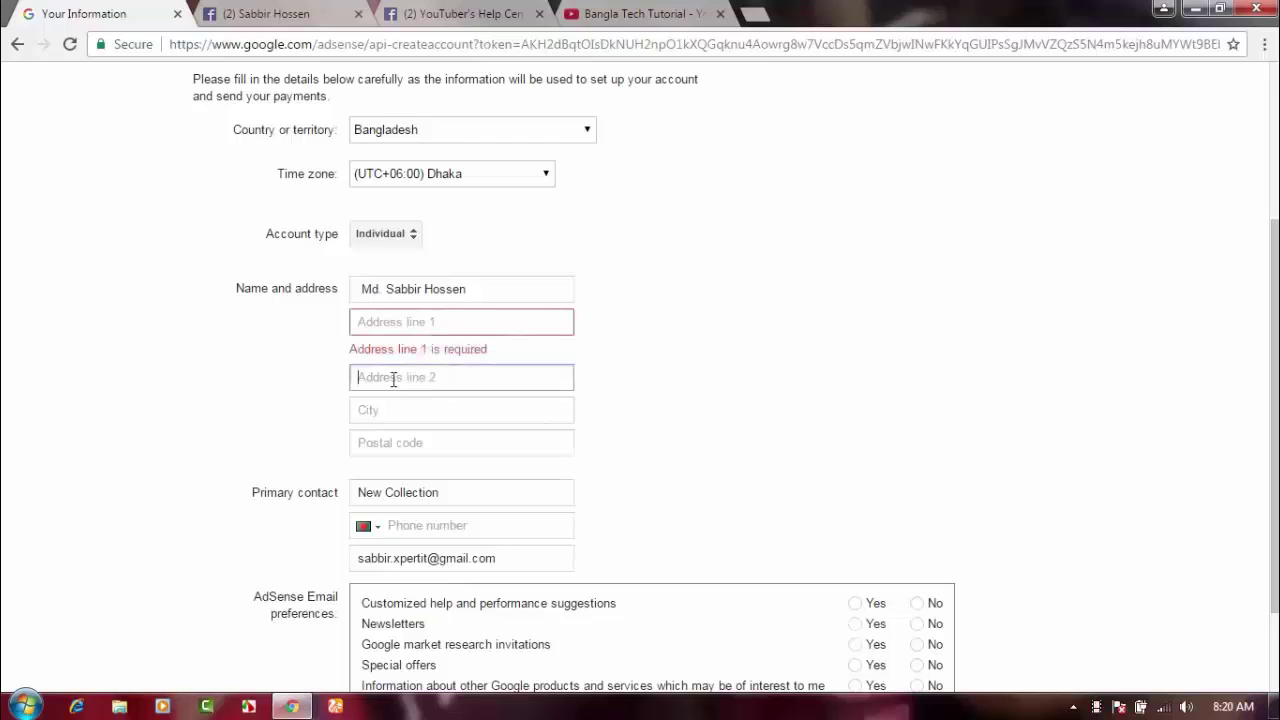
left_click(404, 323)
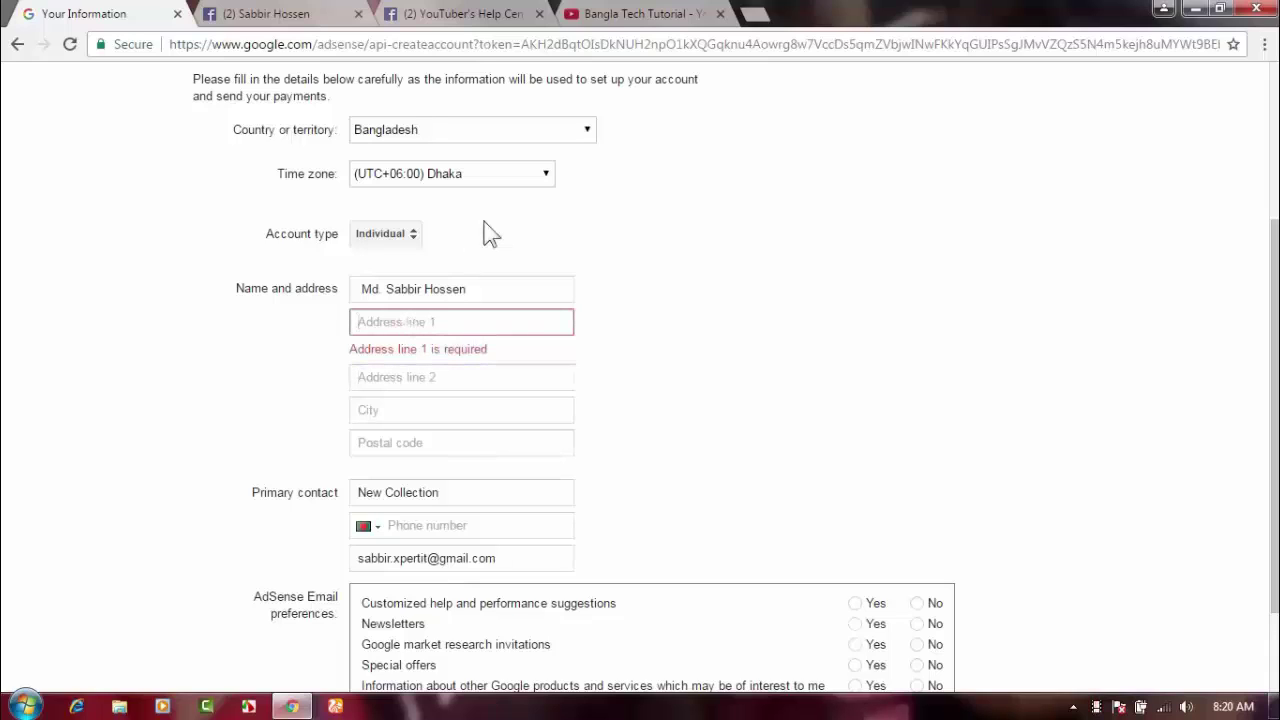
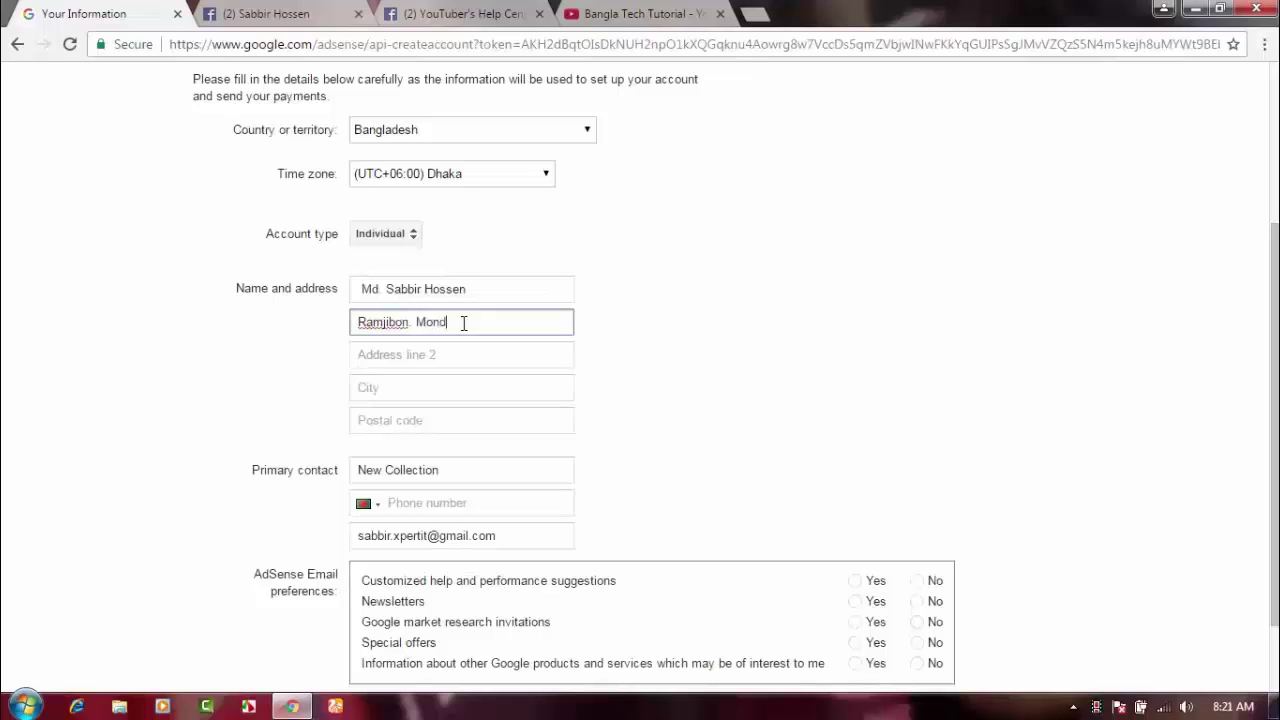
Fill Address line 2 with the applicant's post office details.
left_click(432, 356)
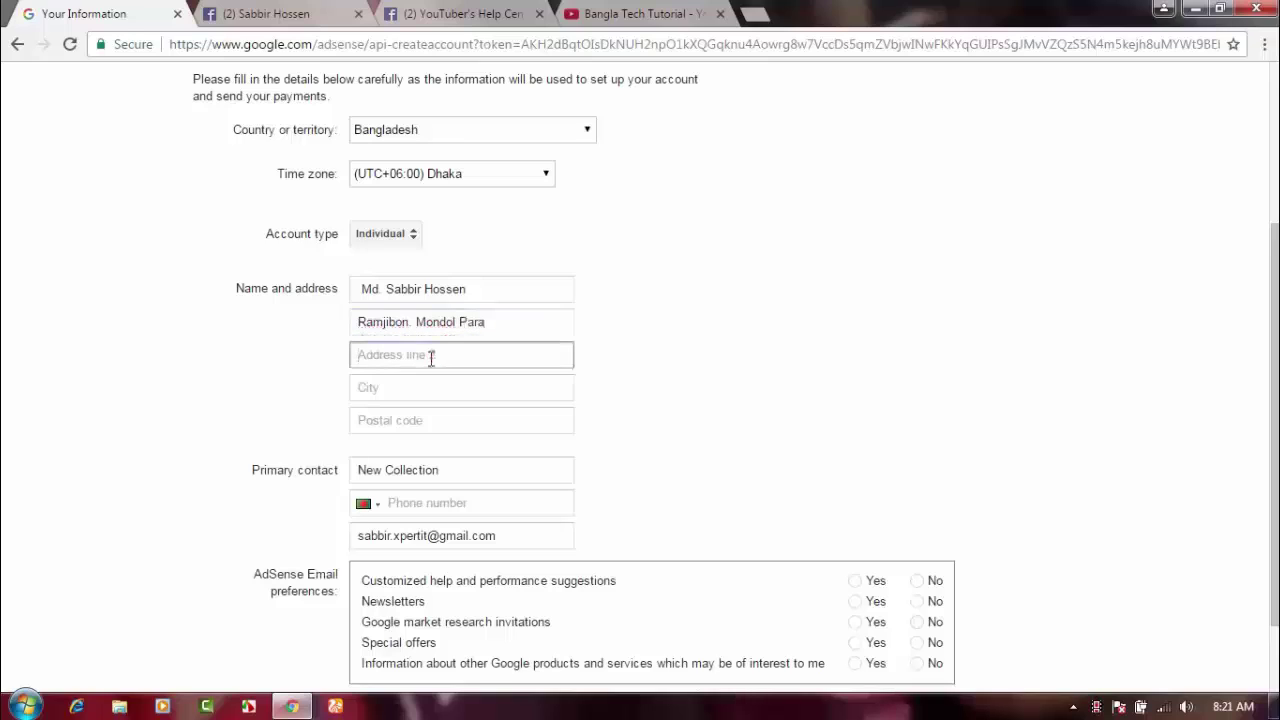
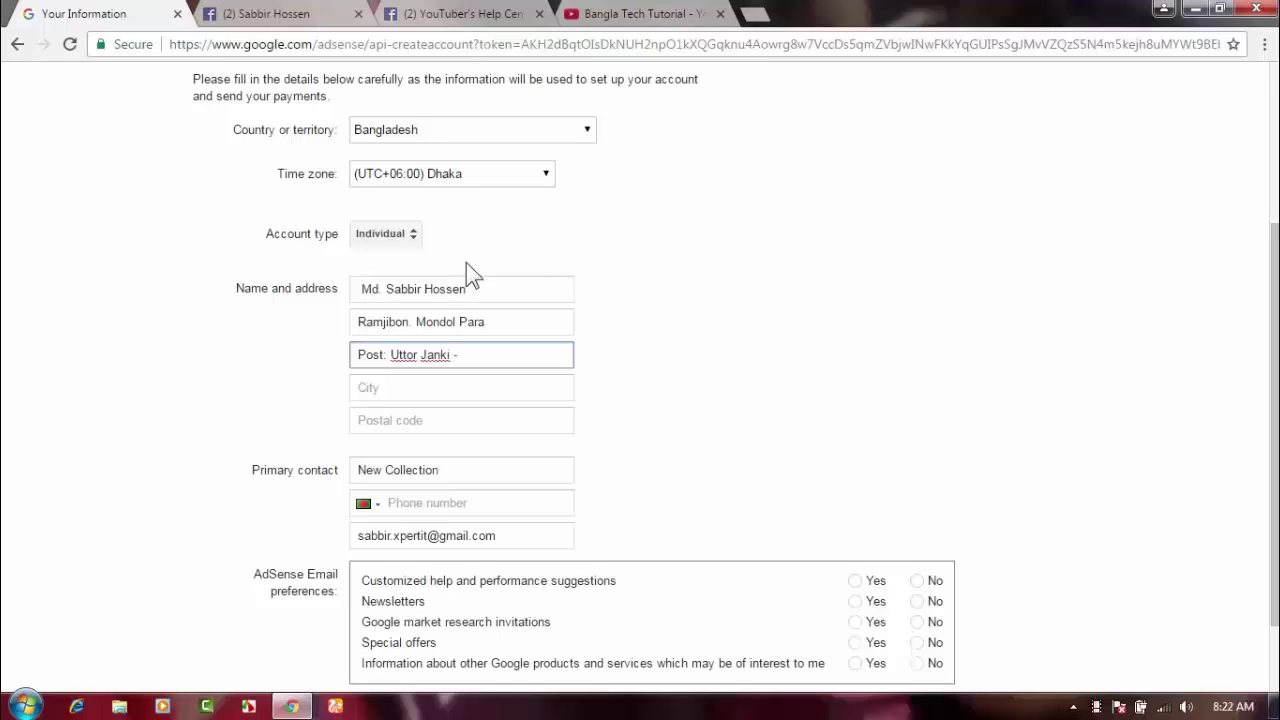
key("Right")
Enter the applicant's city and postal code.
left_click(478, 390)
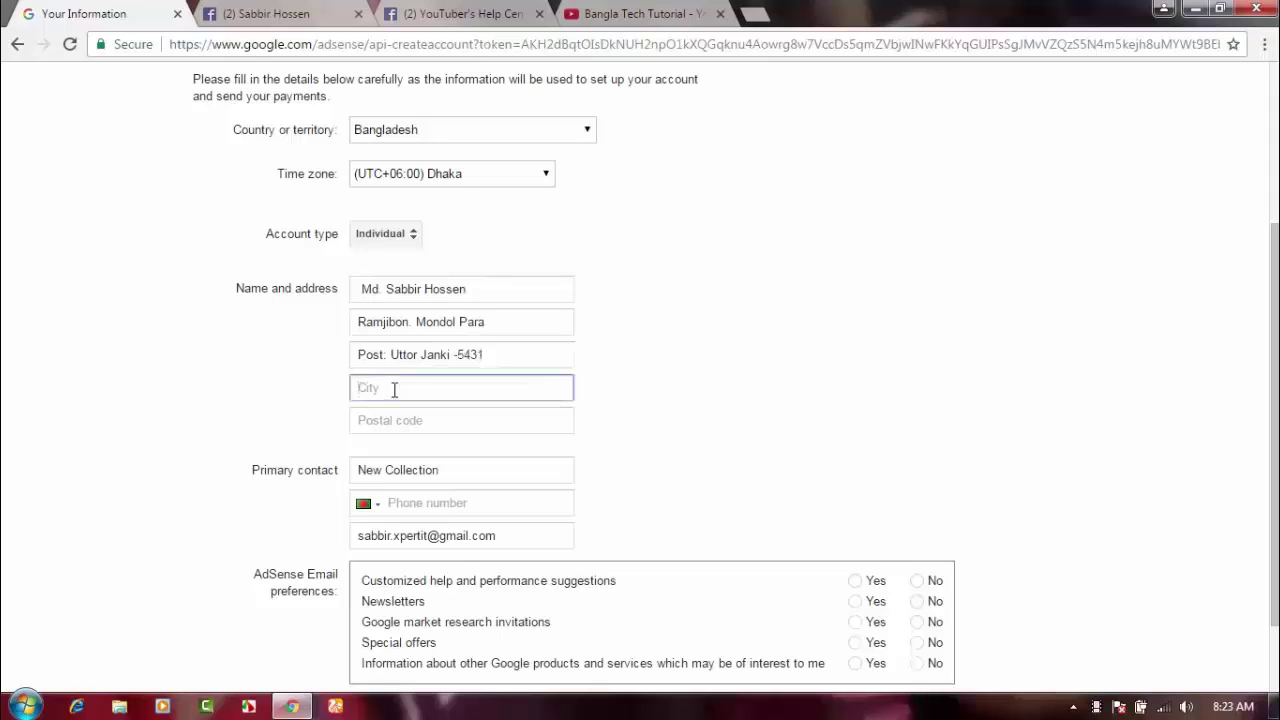
type("Rangpur")
left_click(448, 421)
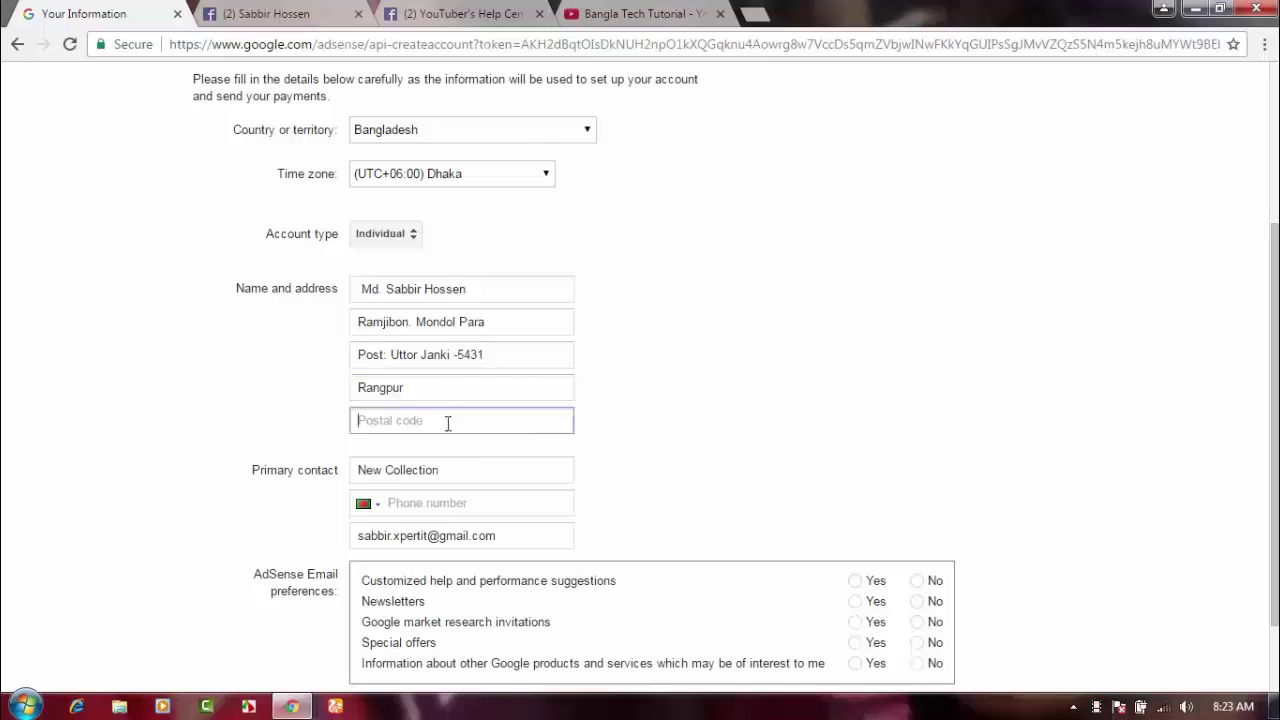
type("54")
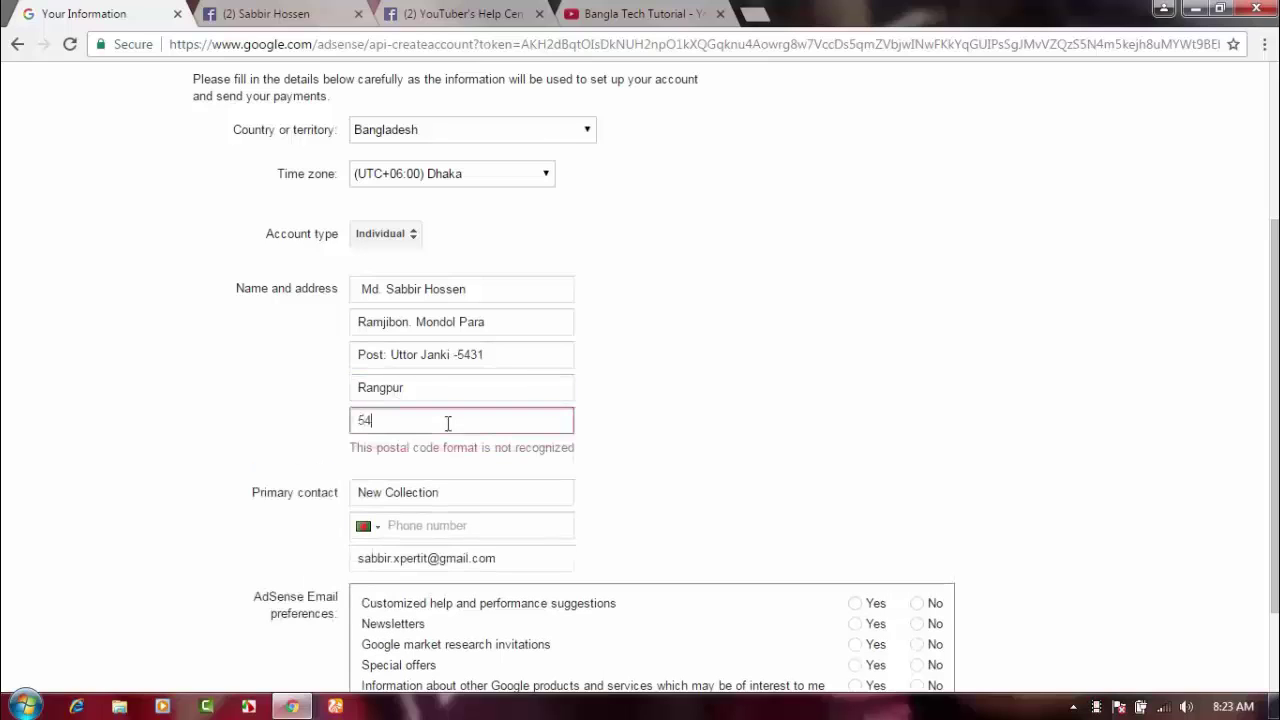
type("00")
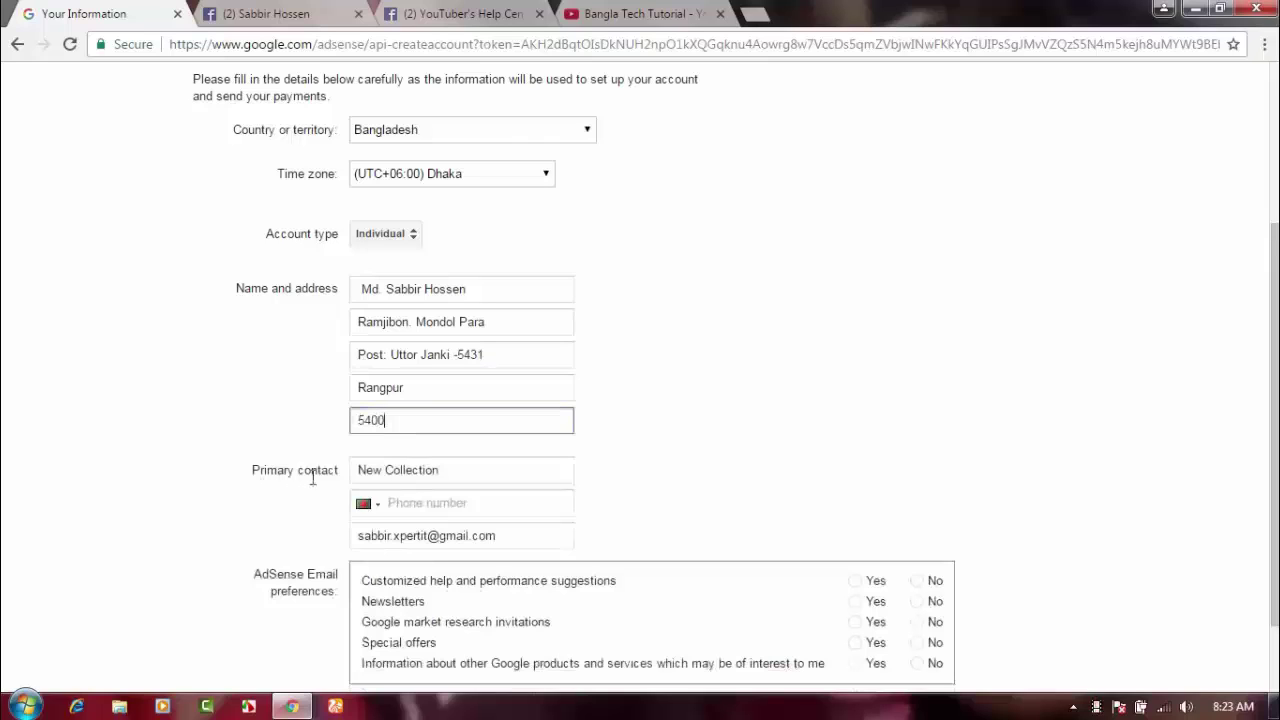
Copy the applicant's full name from the Name field.
scroll(330, 340, "up", 1)
scroll(330, 342, "up", 1)
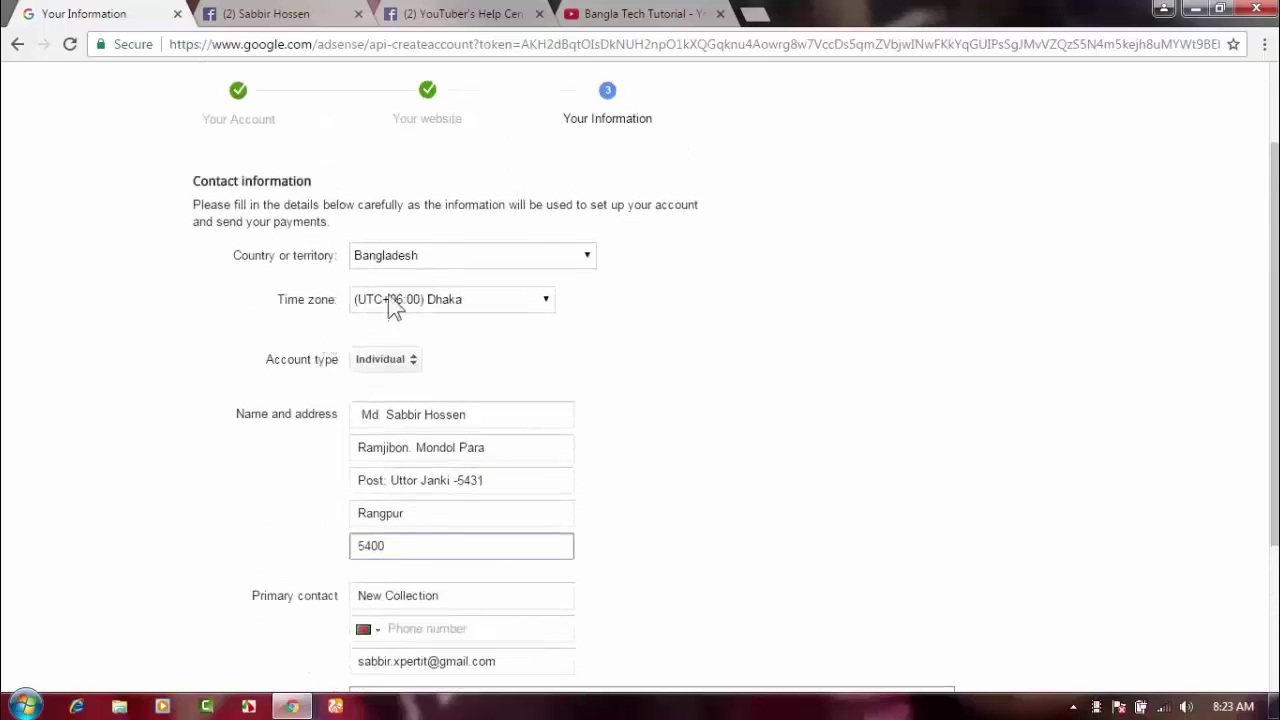
left_click(360, 416)
left_click_drag(360, 417, 463, 418)
right_click(450, 416)
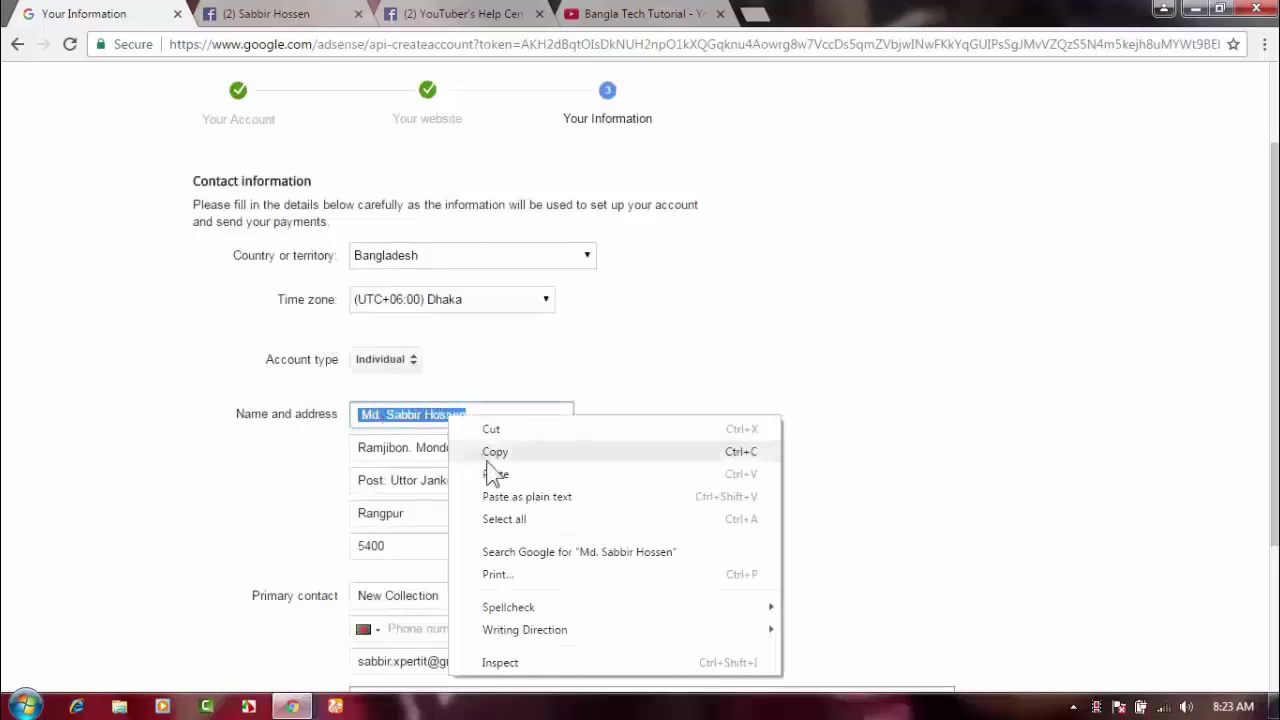
left_click(494, 452)
Paste the copied name over 'New Collection' in Primary contact, then enter the phone number.
scroll(222, 460, "down", 2)
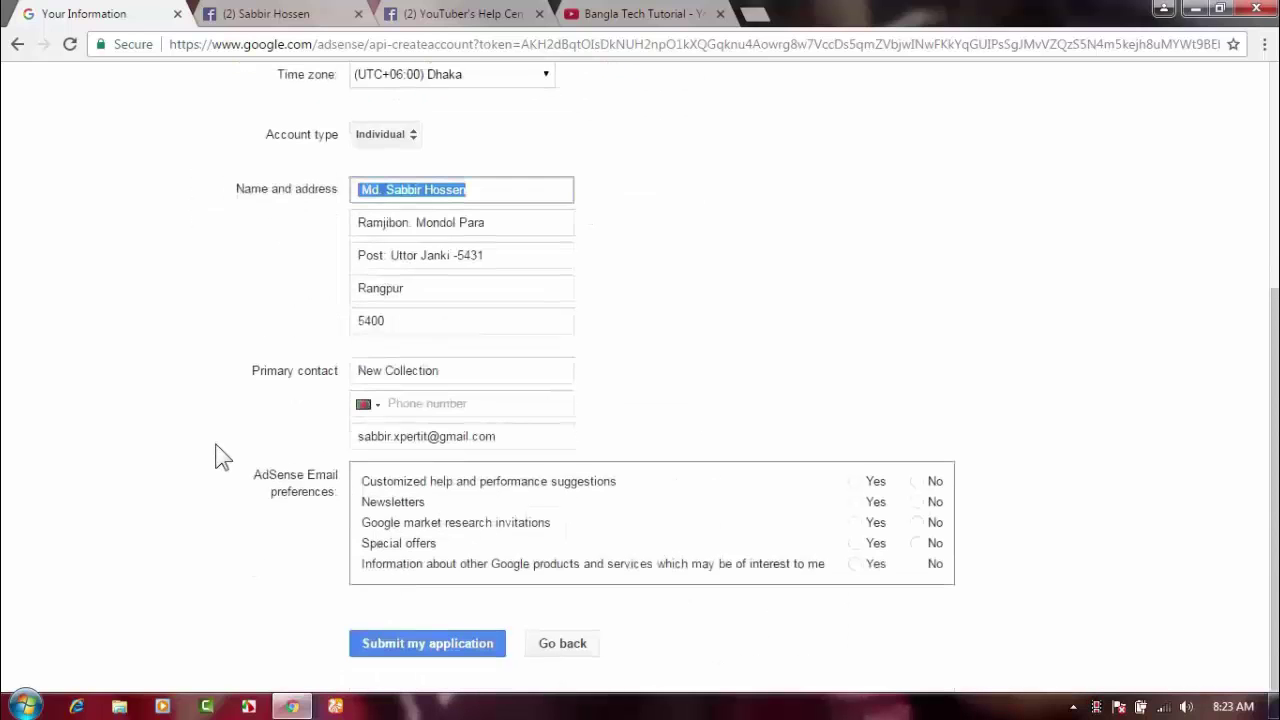
left_click(449, 370)
left_click_drag(449, 370, 358, 370)
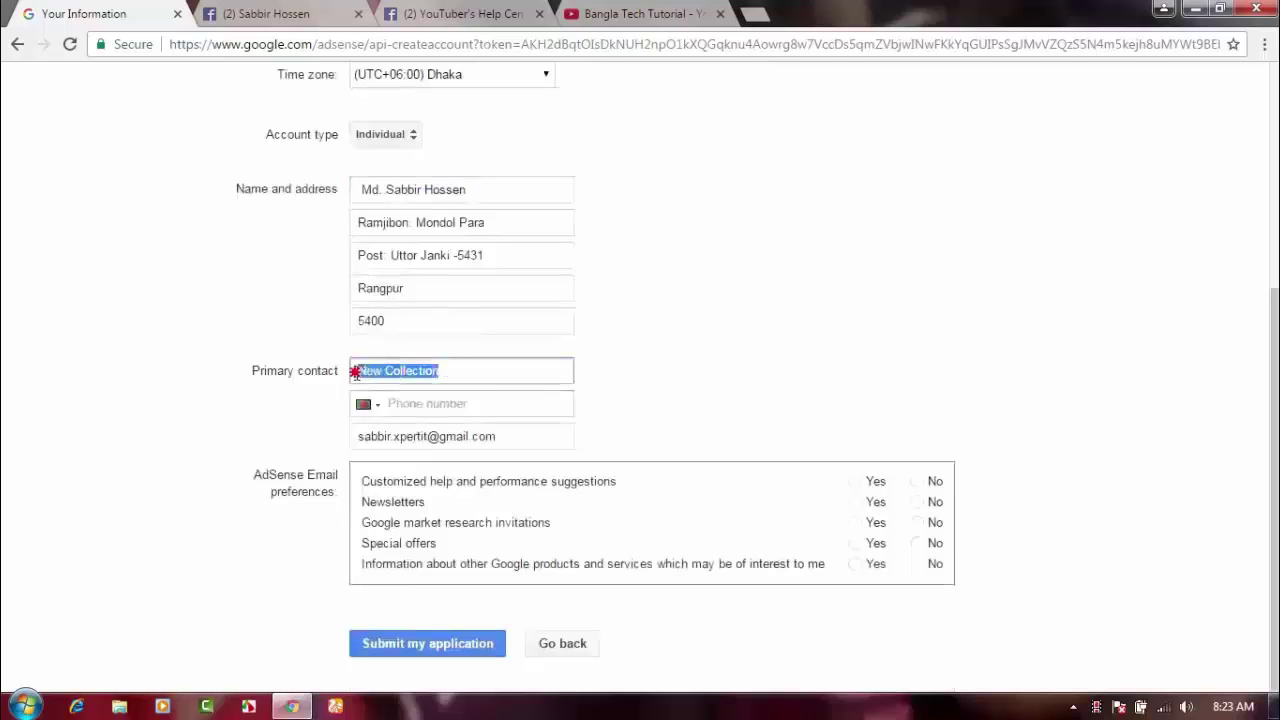
right_click(386, 369)
left_click(430, 428)
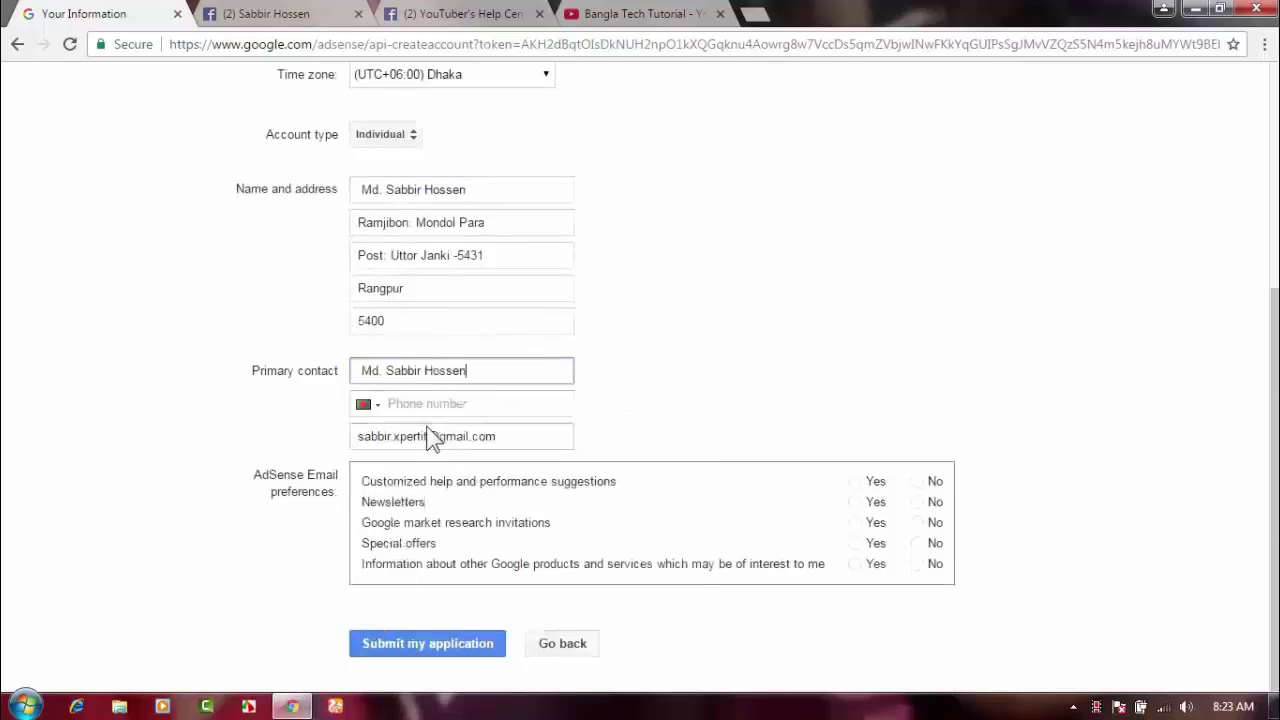
left_click(411, 405)
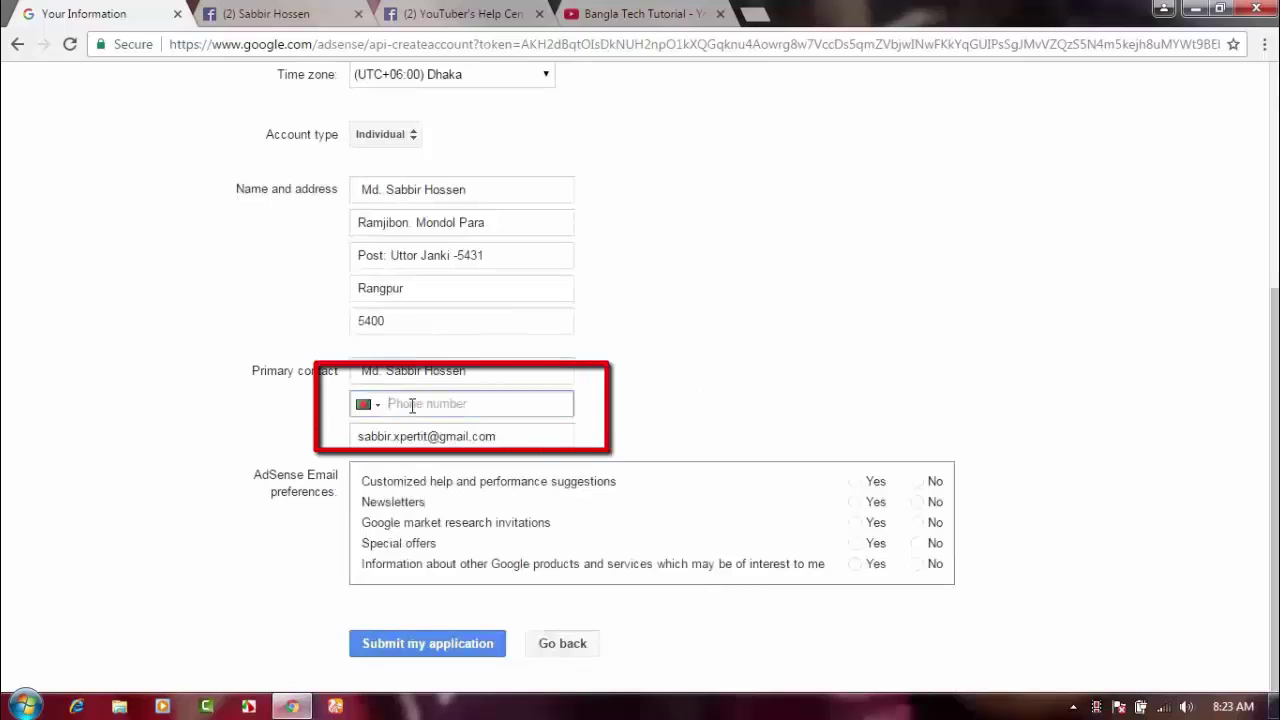
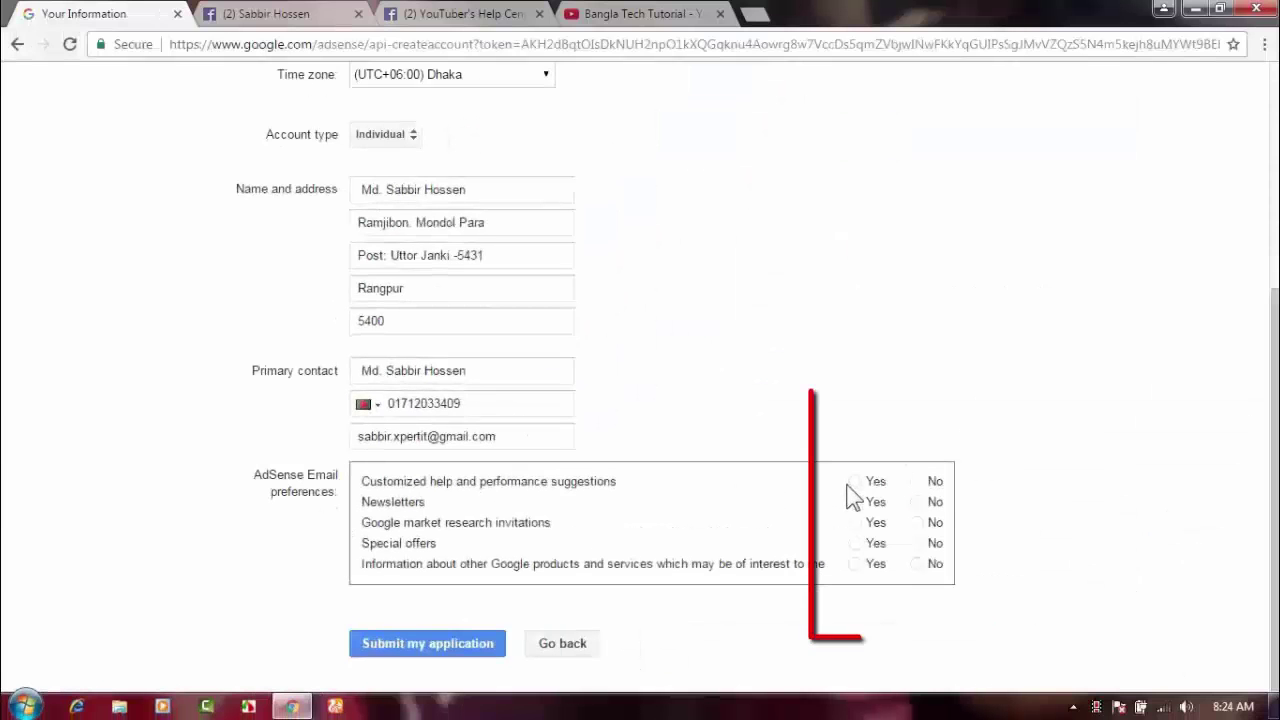
Choose Yes for help suggestions, newsletters, market research, special offers and other Google product news.
left_click(855, 483)
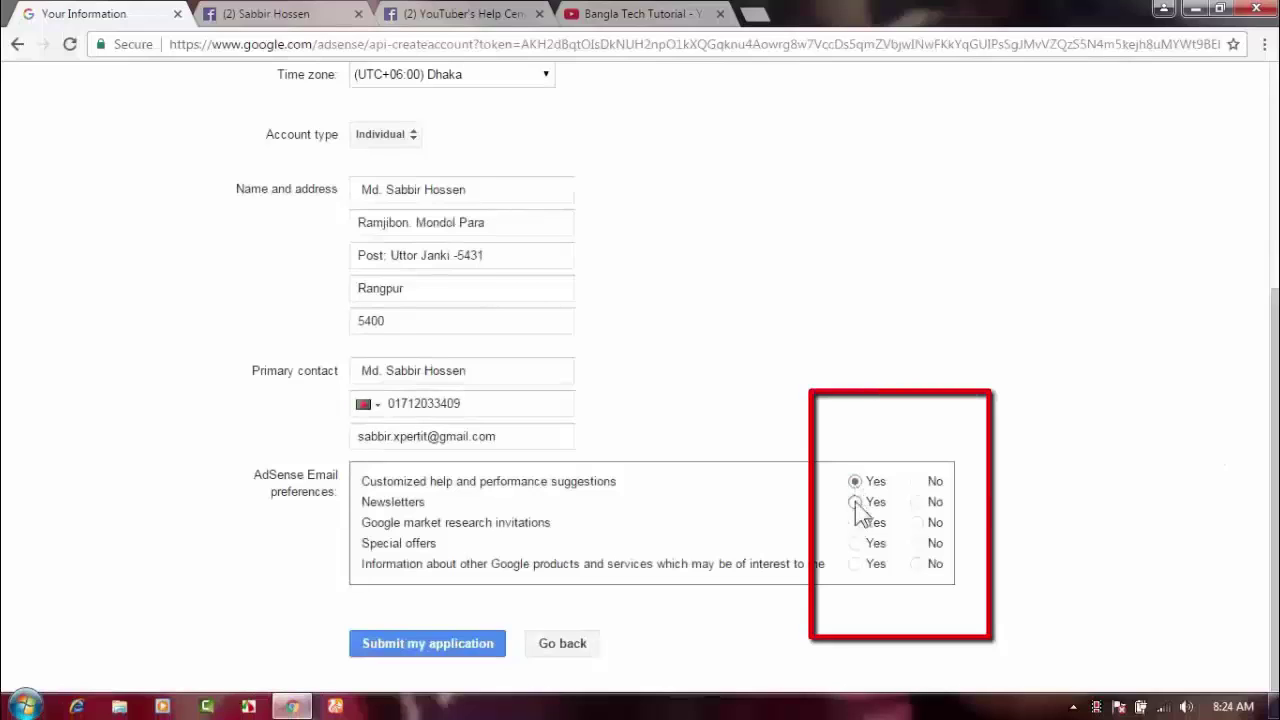
left_click(855, 502)
left_click(855, 522)
left_click(855, 545)
left_click(856, 564)
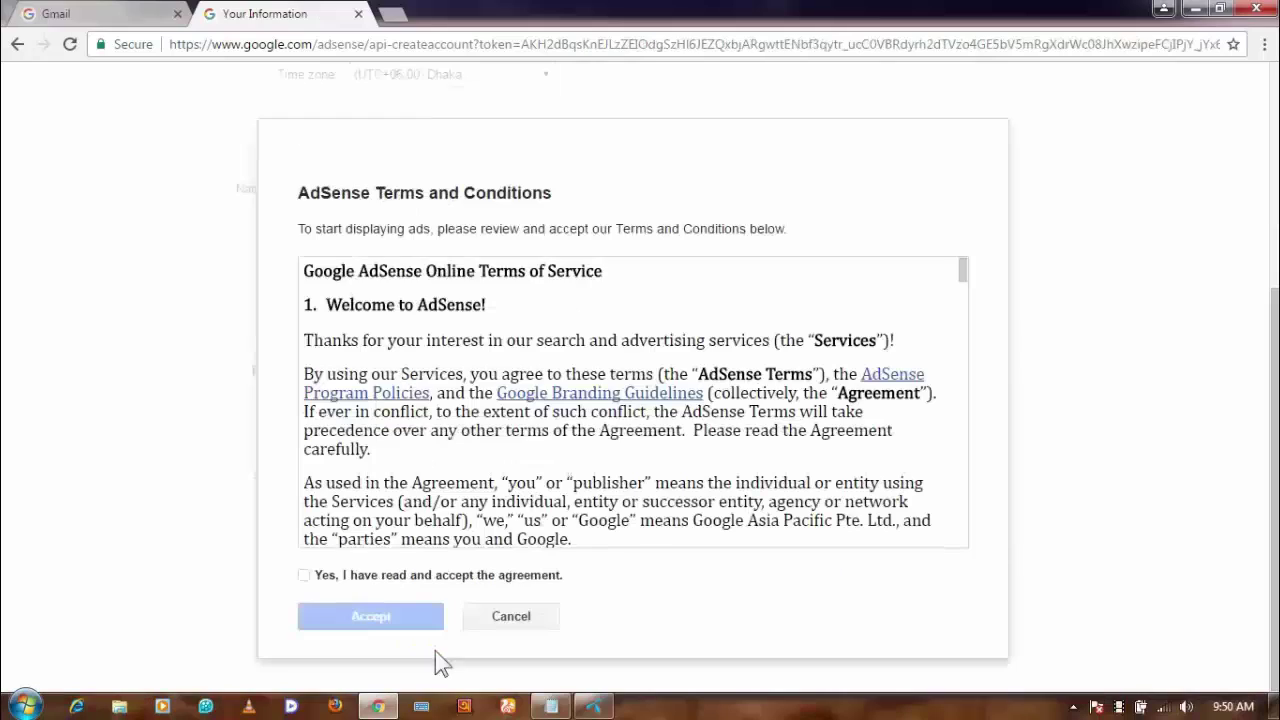
Tick 'Yes, I have read and accept the agreement' and accept the AdSense terms.
left_click(304, 575)
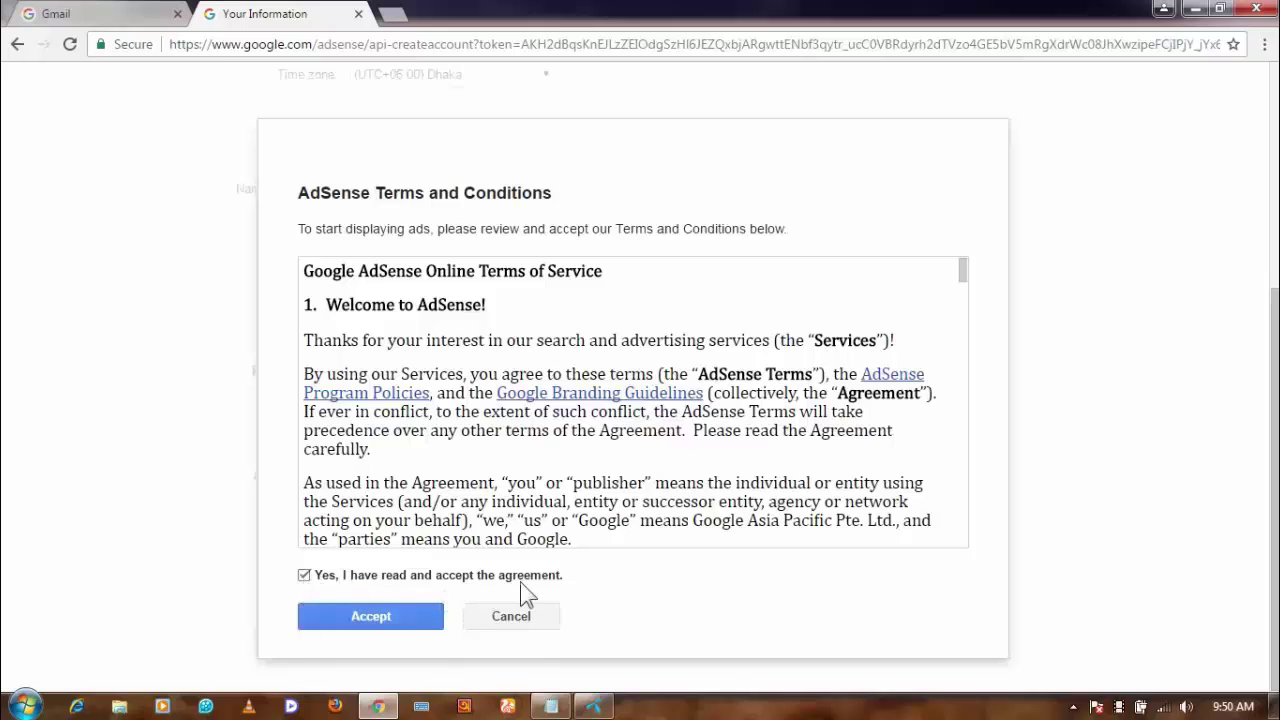
left_click(380, 622)
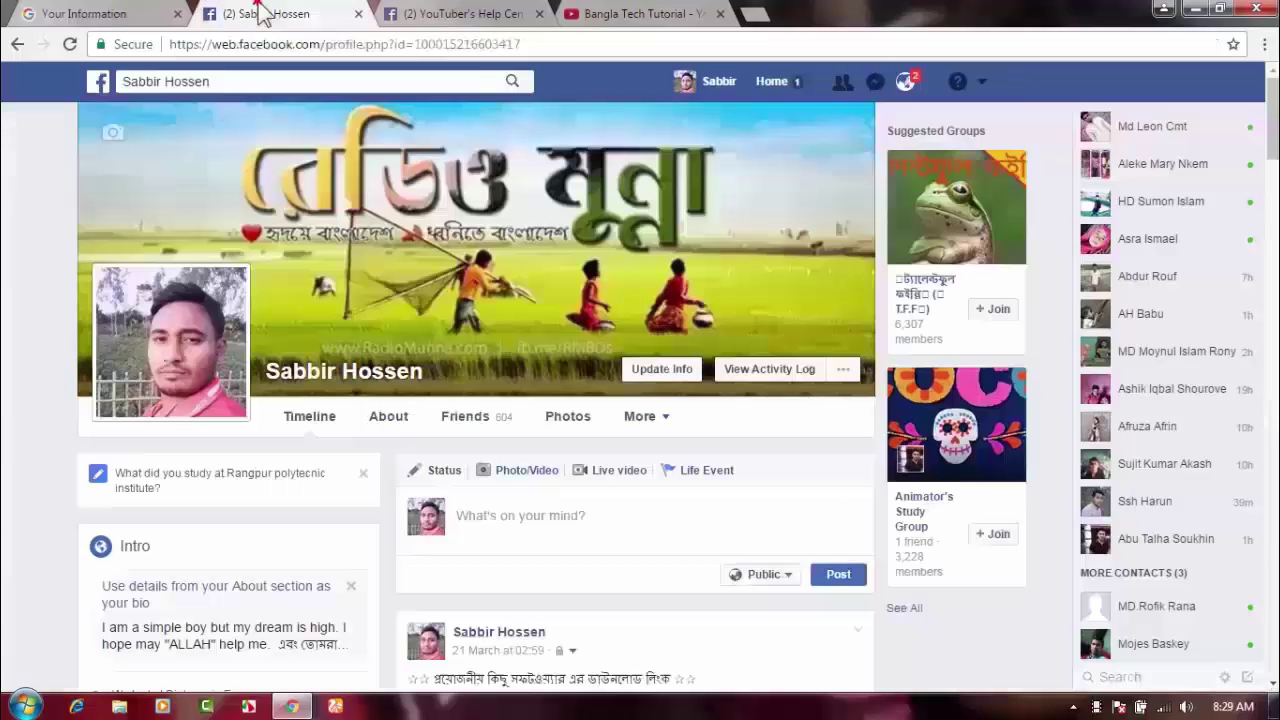
Switch to the creator's Facebook profile tab.
left_click(262, 14)
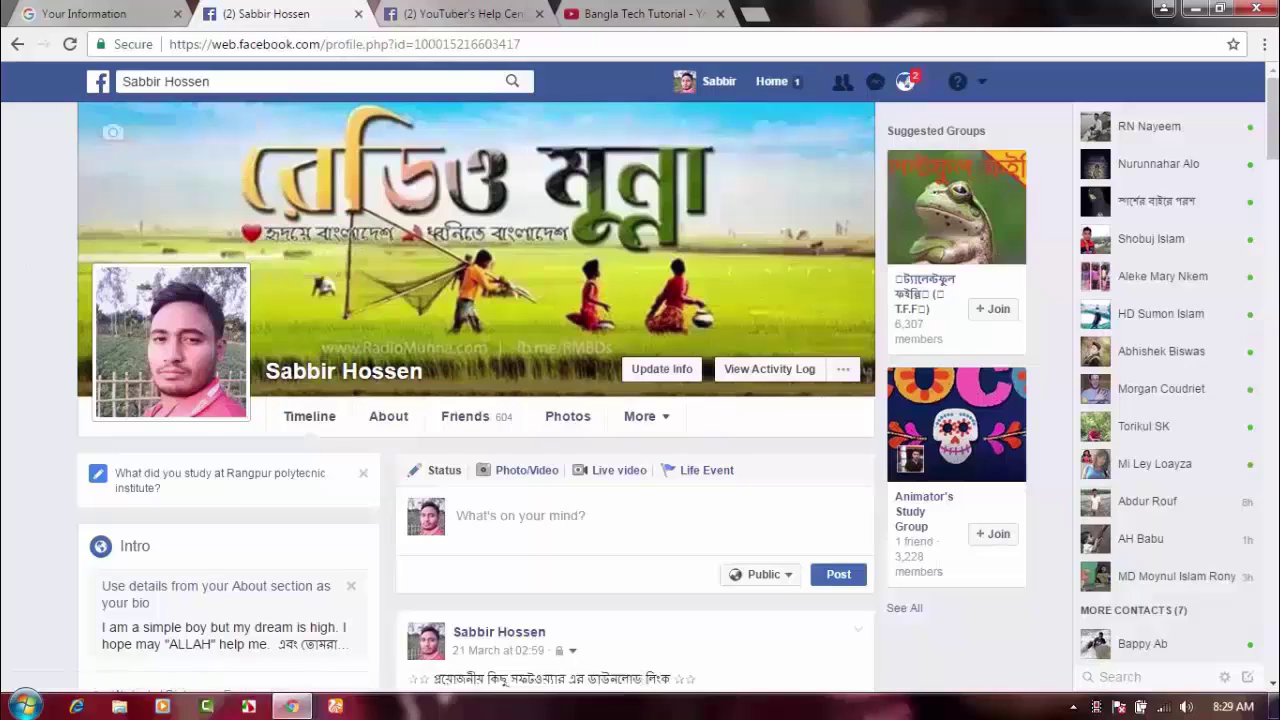
Switch to the YouTuber's Help Center-BD group tab and scroll through its page.
left_click(422, 18)
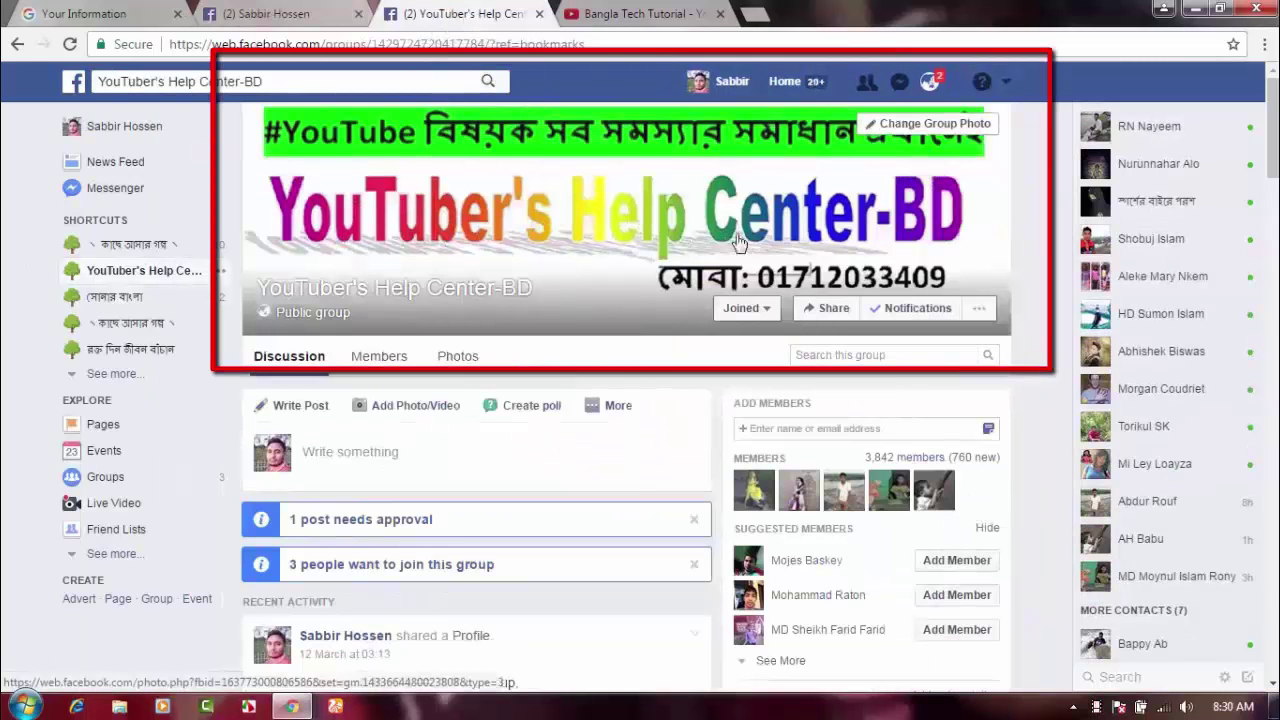
scroll(409, 437, "down", 2)
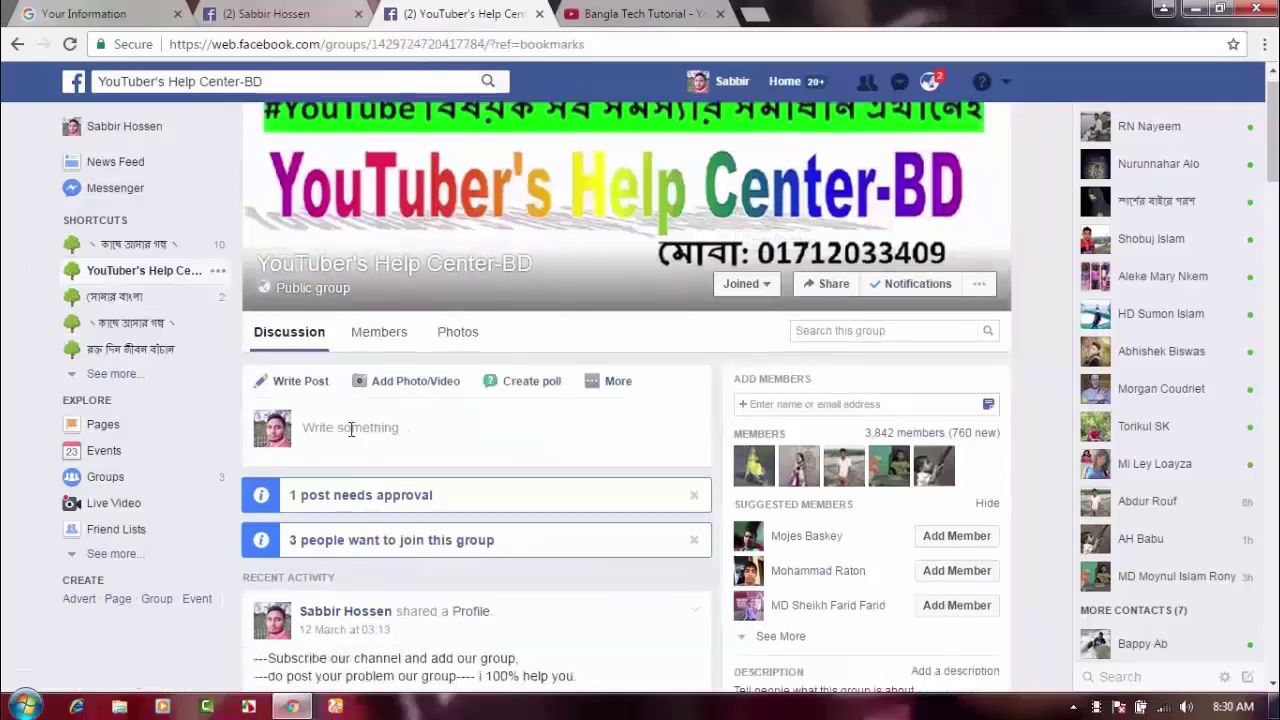
scroll(343, 437, "up", 2)
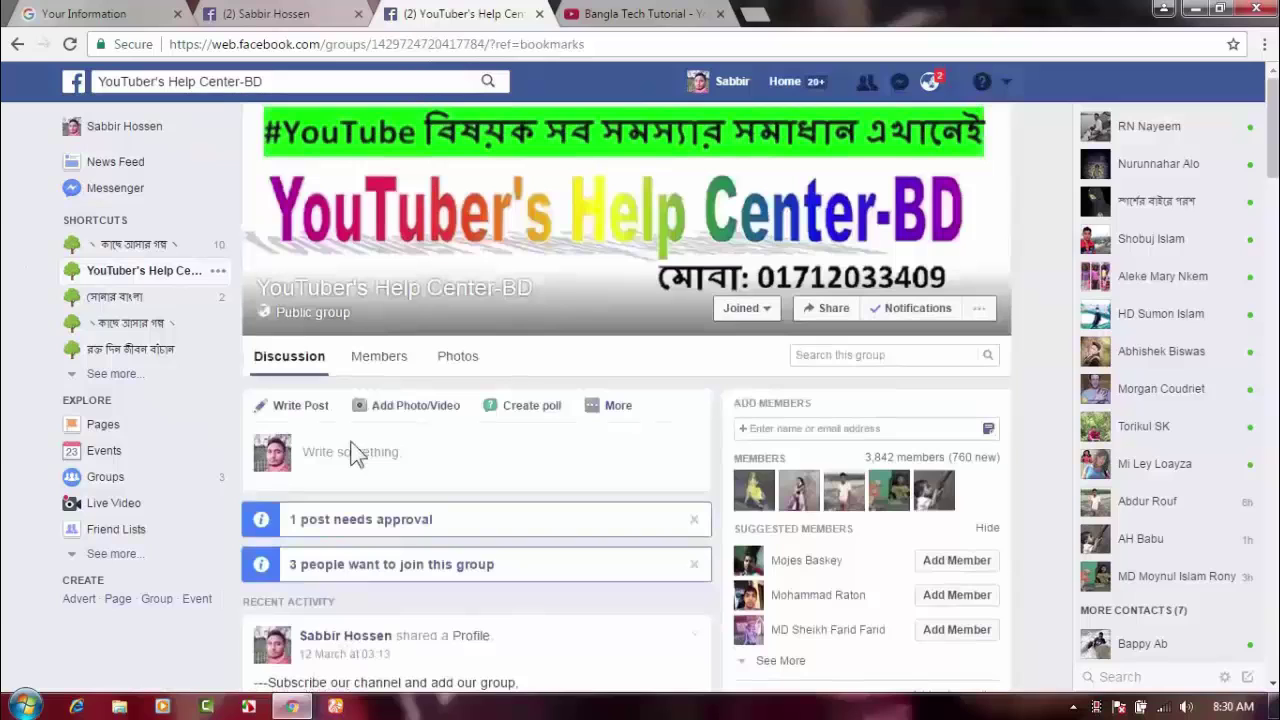
scroll(272, 480, "down", 1)
scroll(228, 486, "up", 1)
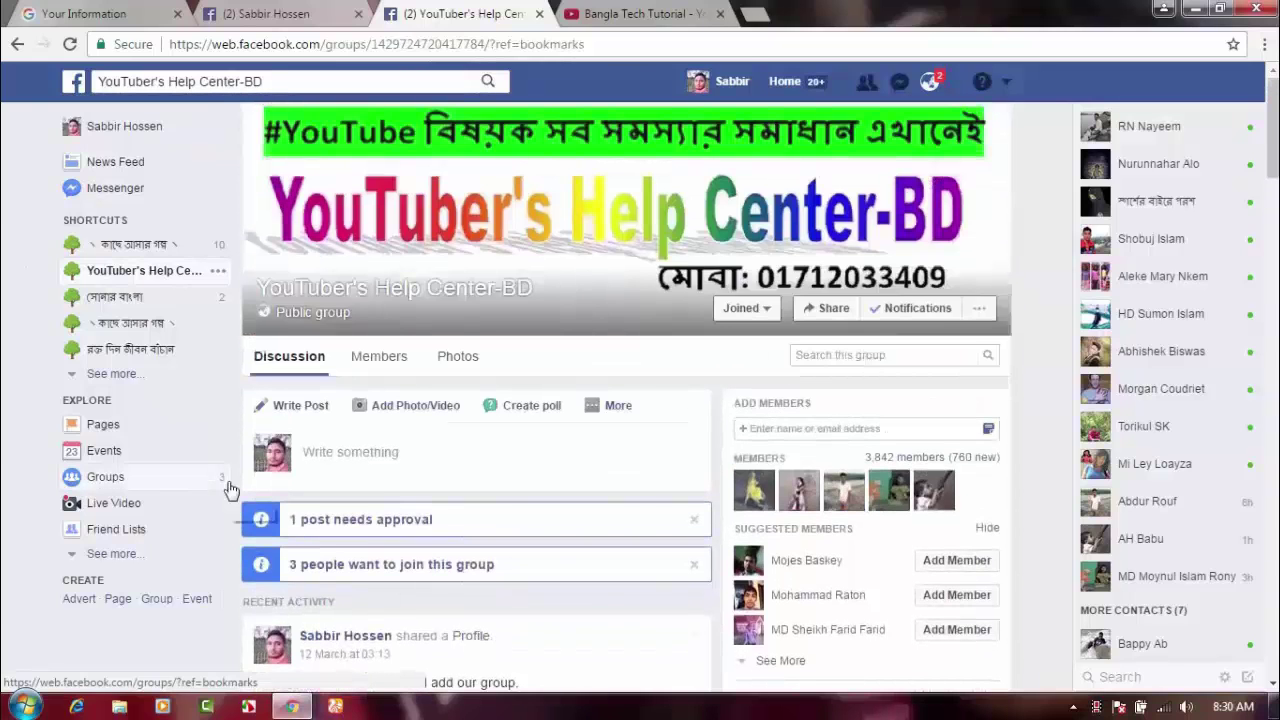